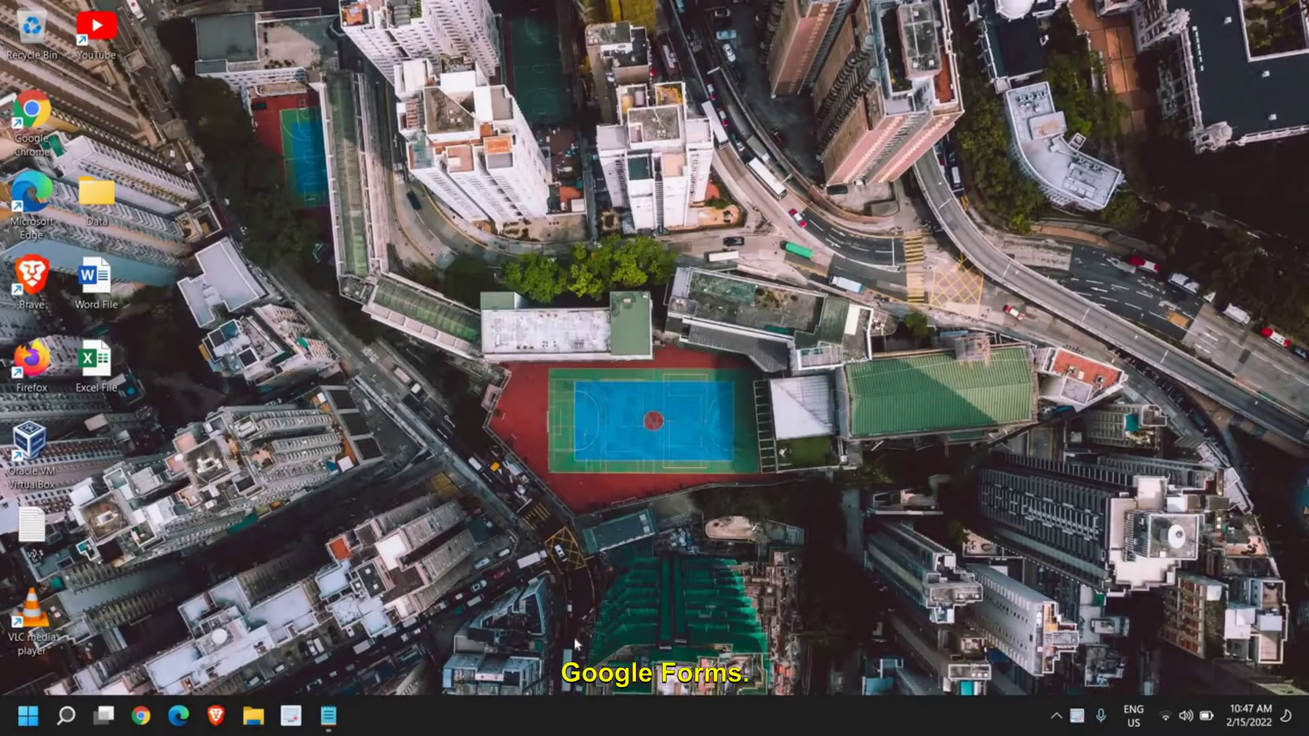
# Load google.com in Chrome and open the Google apps list showing Docs, Sheets and Slides
pyautogui.click(140, 716)
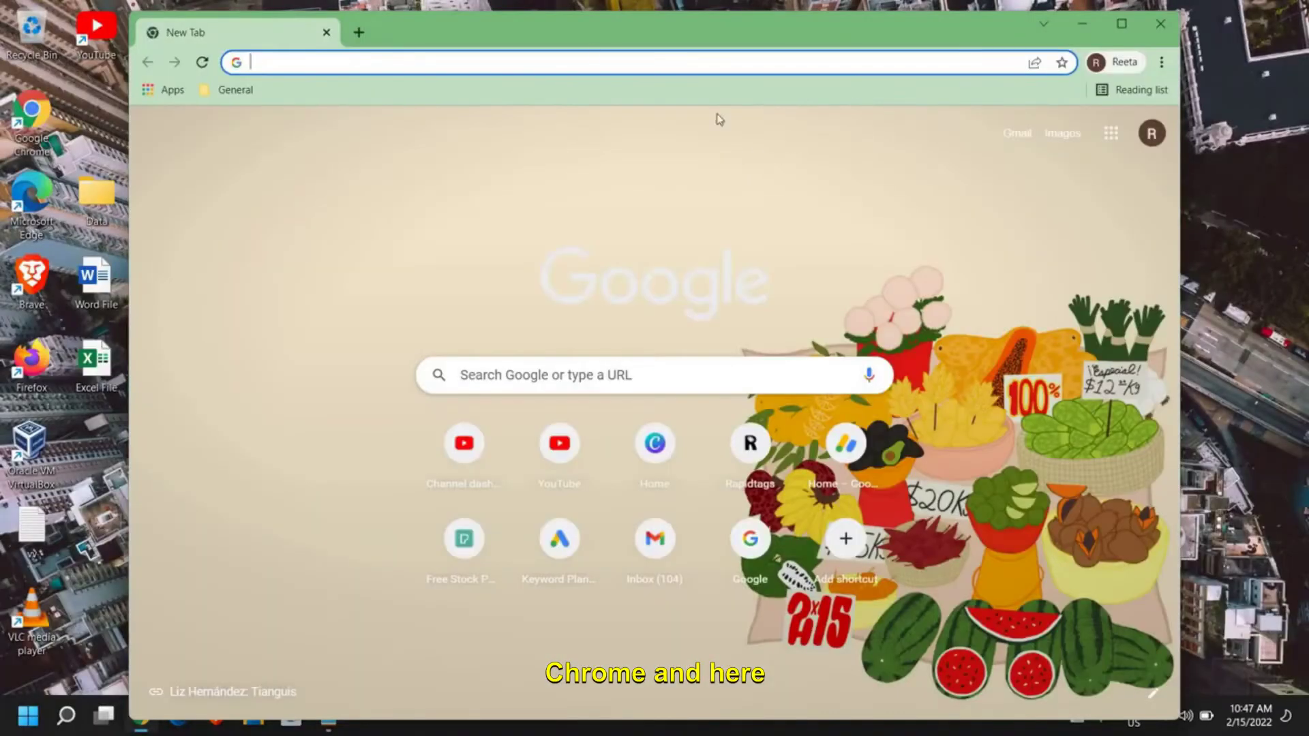
pyautogui.write('google.com')
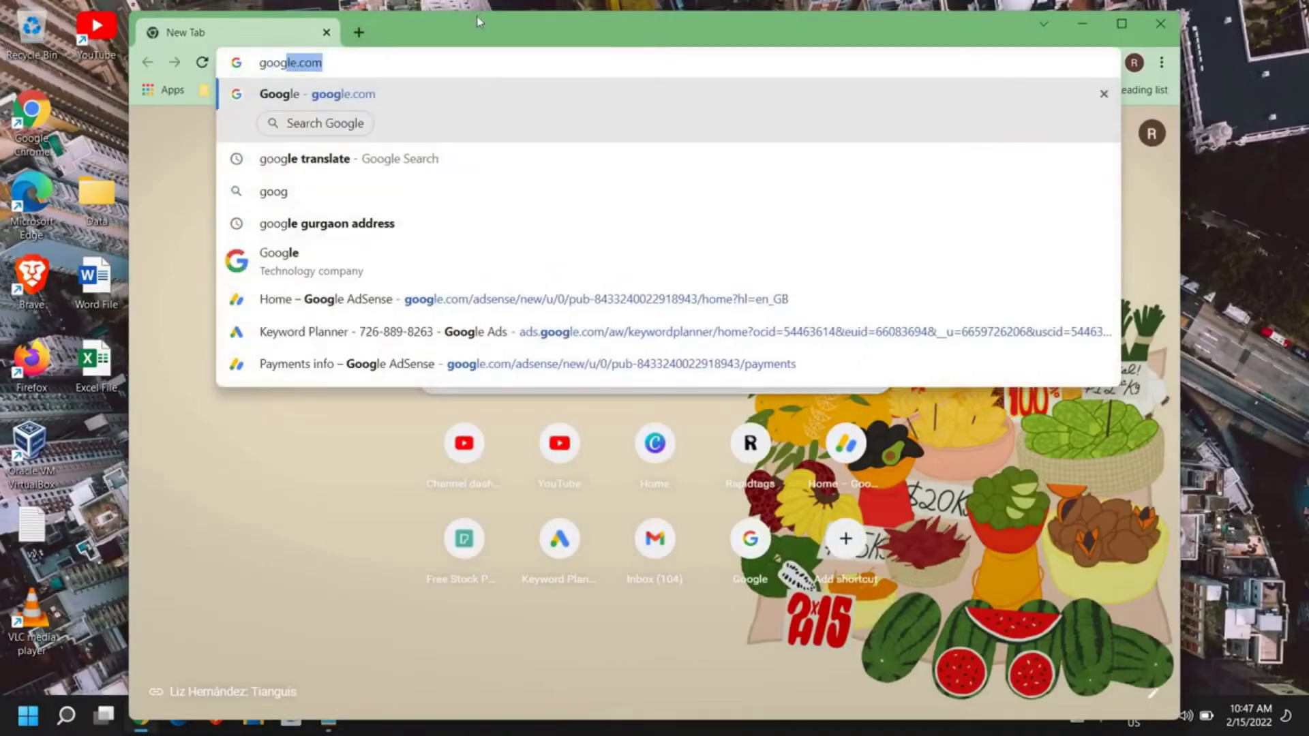
pyautogui.press('Return')
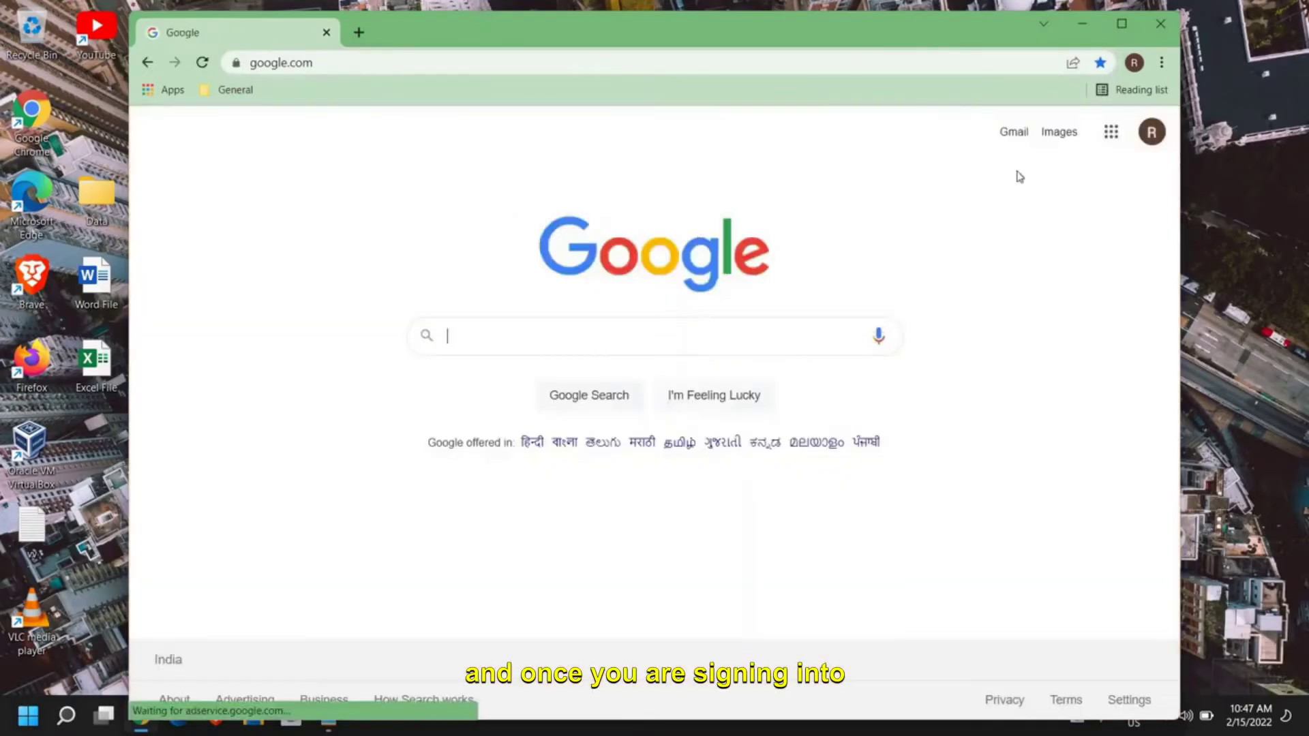
pyautogui.click(1111, 135)
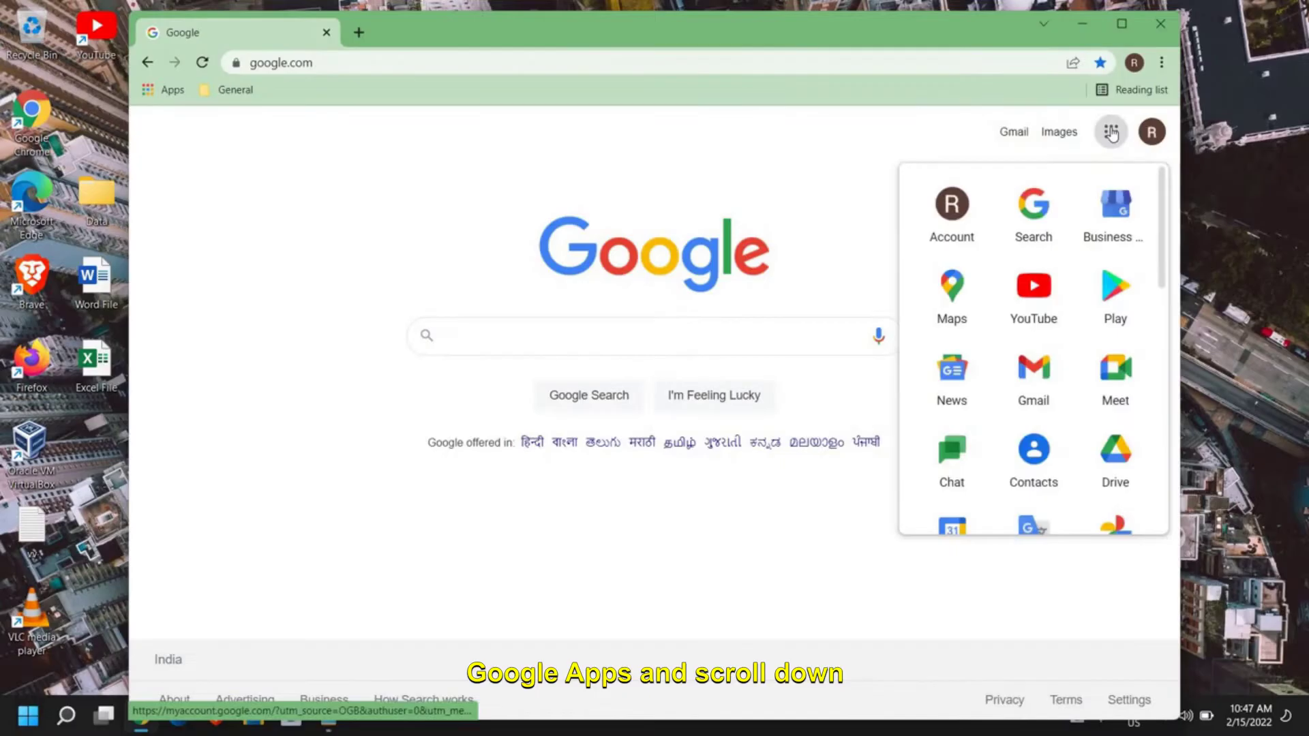
pyautogui.scroll(-10, 1164, 366)
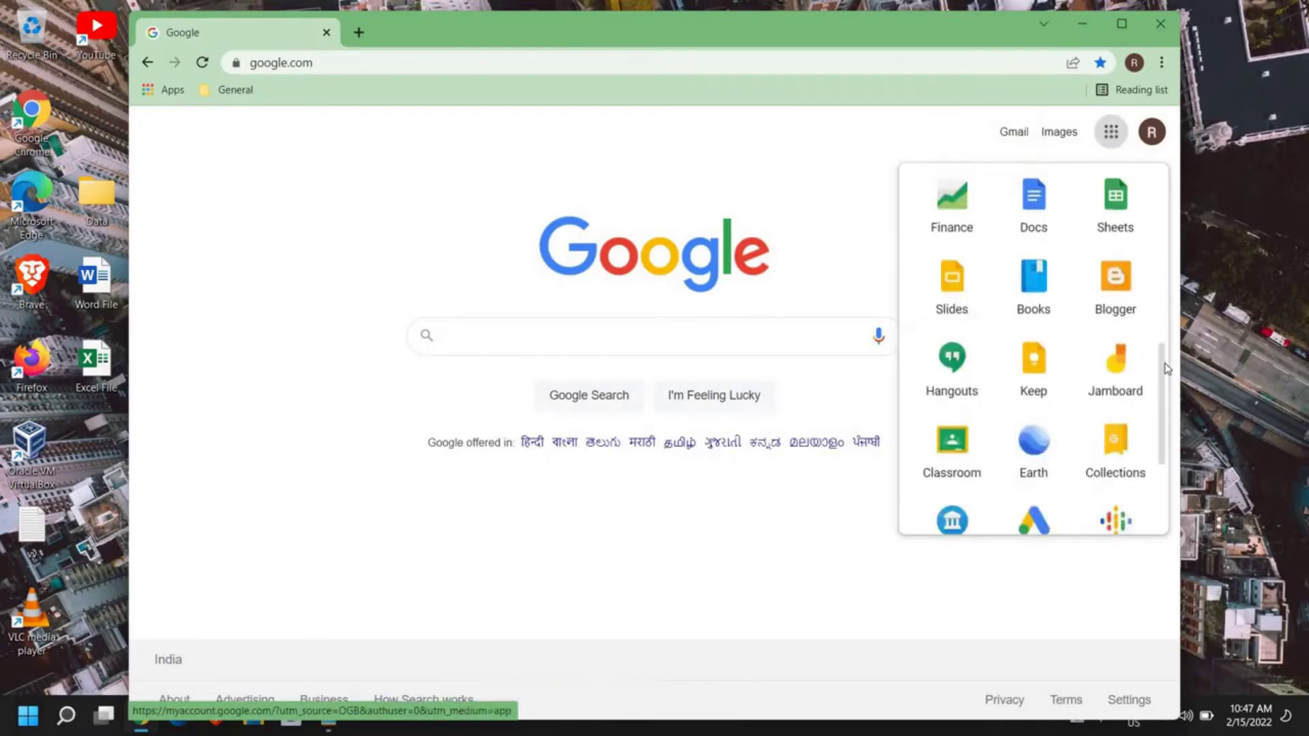
# Open Google Forms in a maximized window and browse its Template gallery
pyautogui.click(1115, 419)
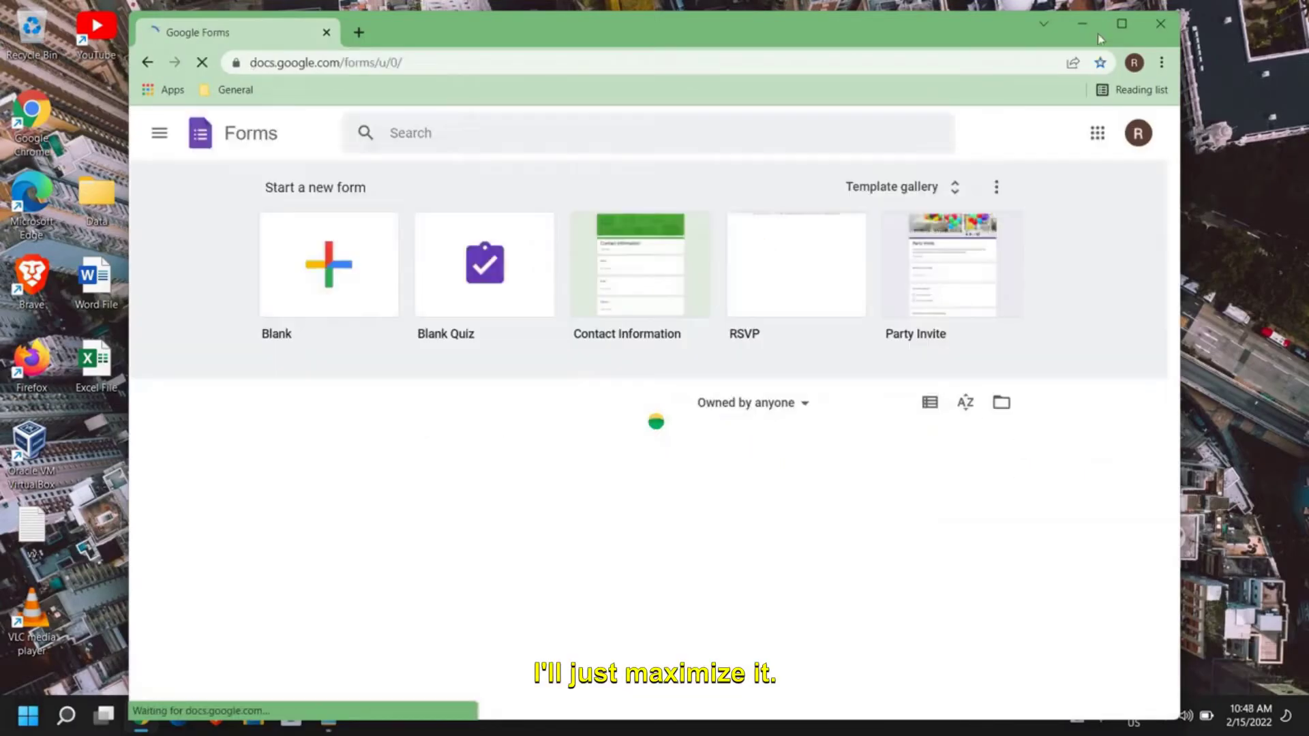
pyautogui.click(1122, 31)
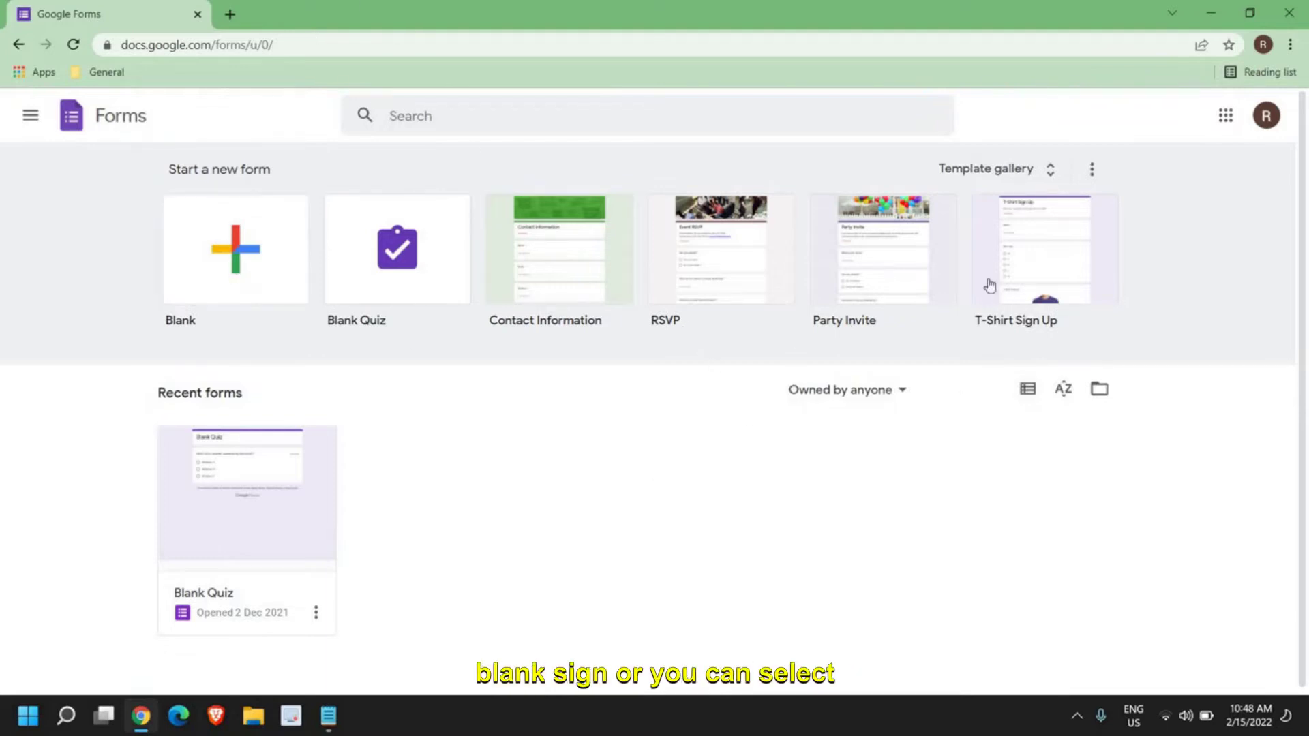
pyautogui.click(1038, 176)
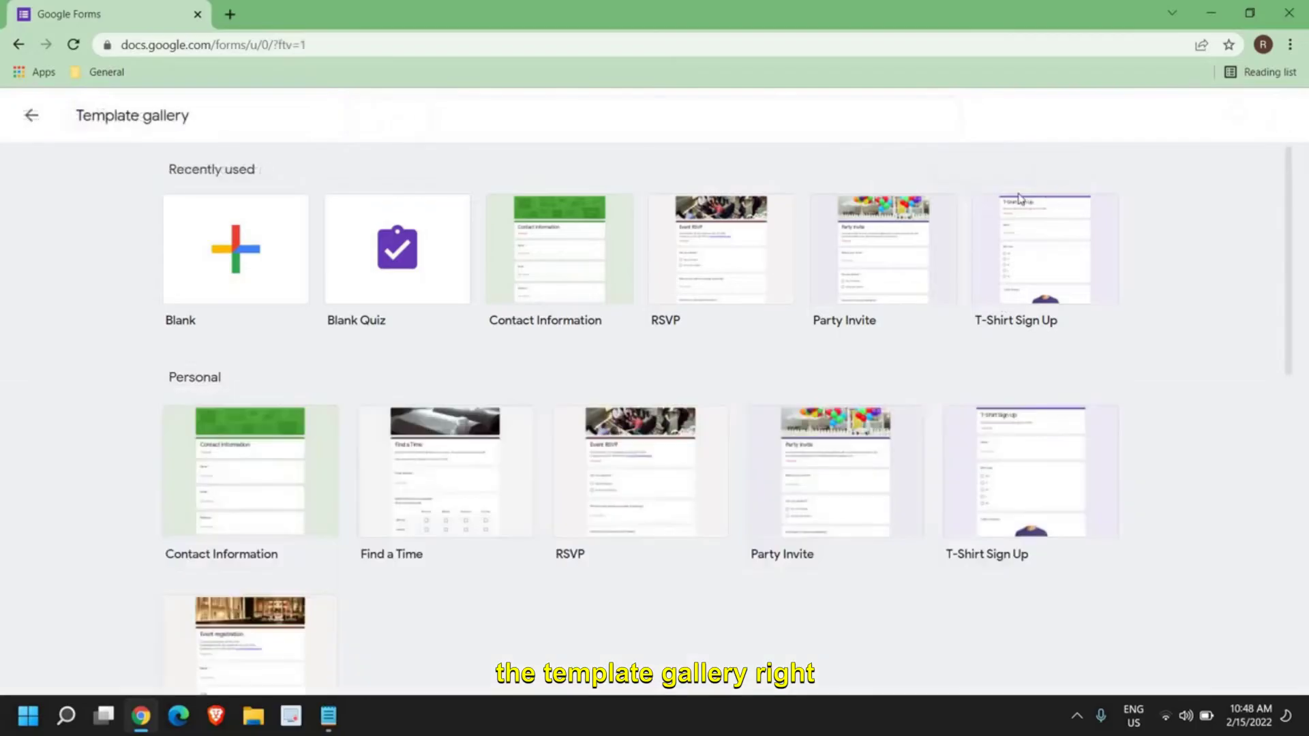
pyautogui.scroll(-3, 683, 380)
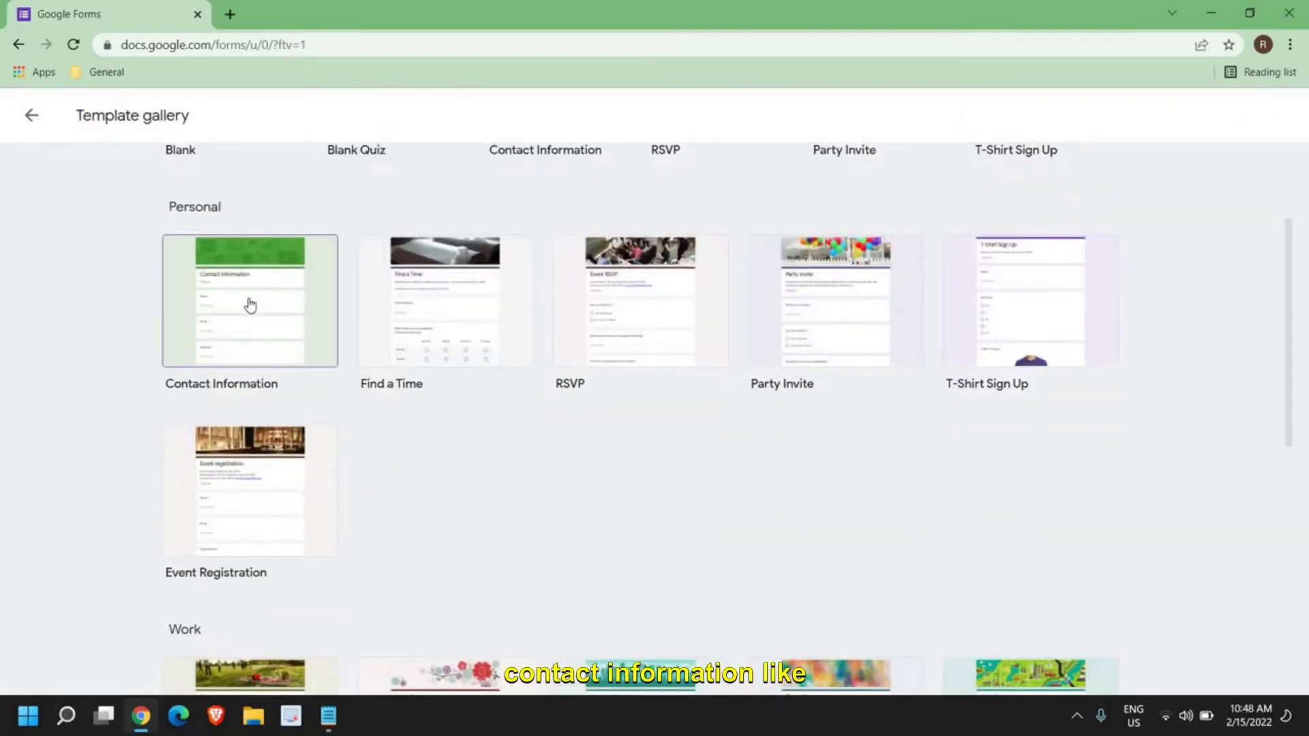
pyautogui.scroll(3, 256, 290)
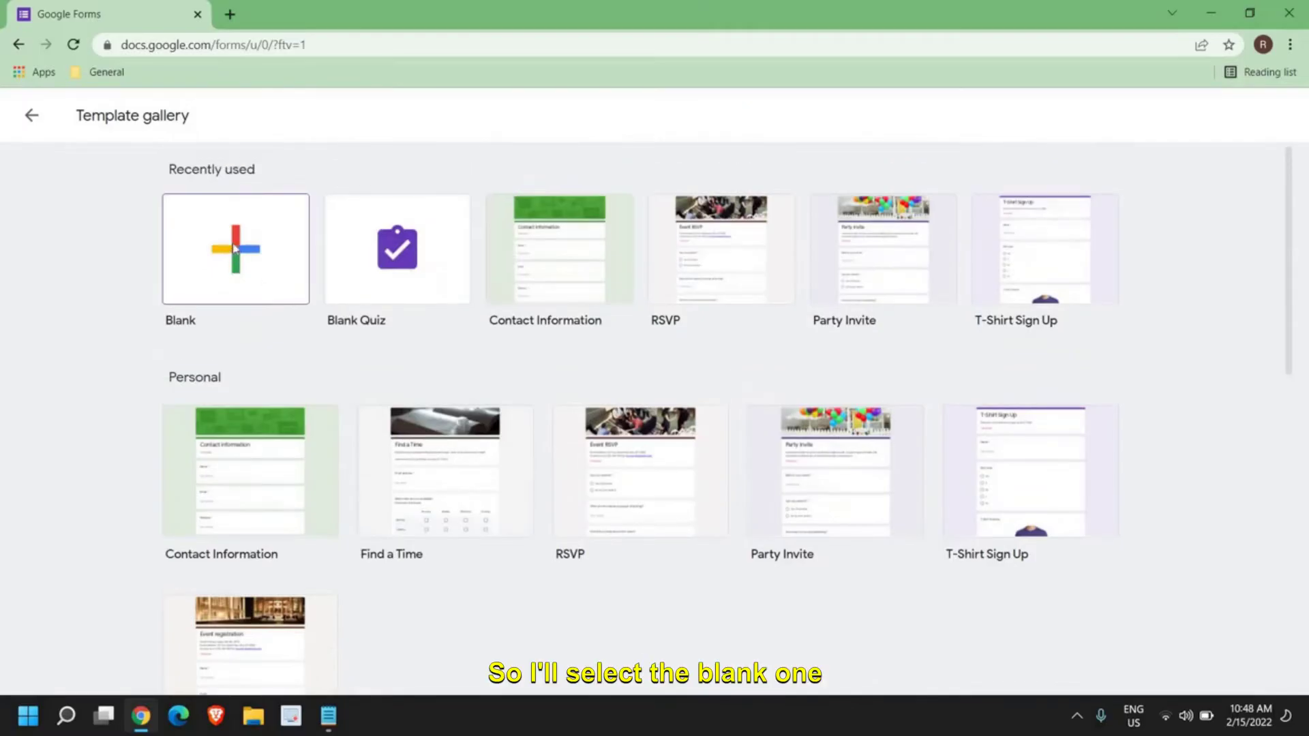
# Start a blank form titled 'Company Name' with the description 'XYX'
pyautogui.click(234, 249)
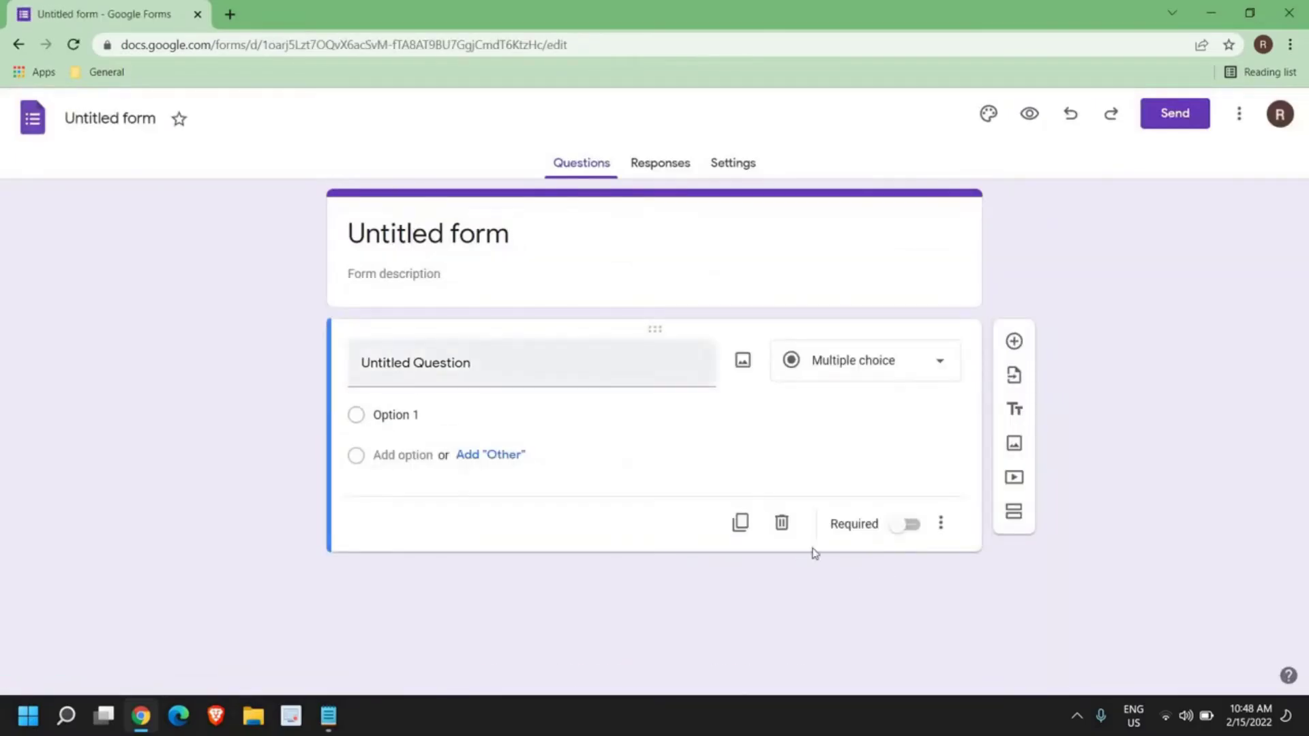
pyautogui.click(522, 231)
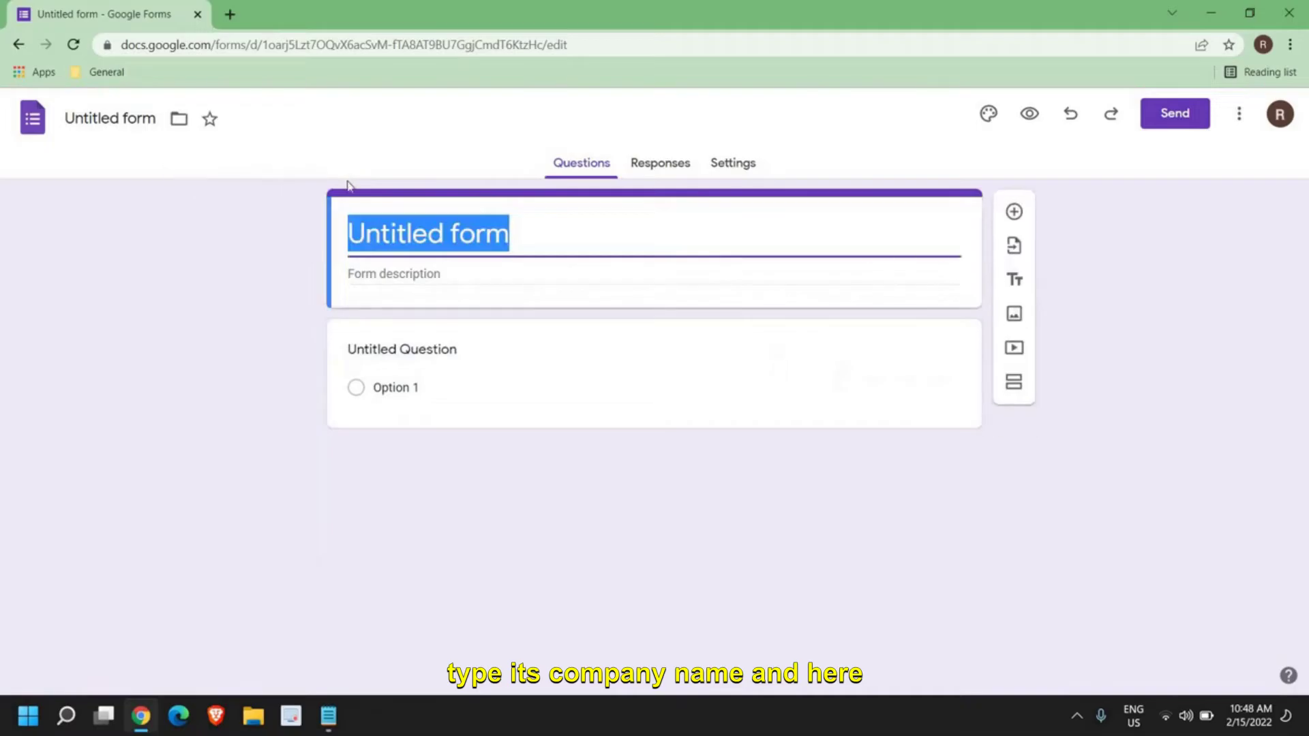
pyautogui.write('Company Name')
pyautogui.click(482, 283)
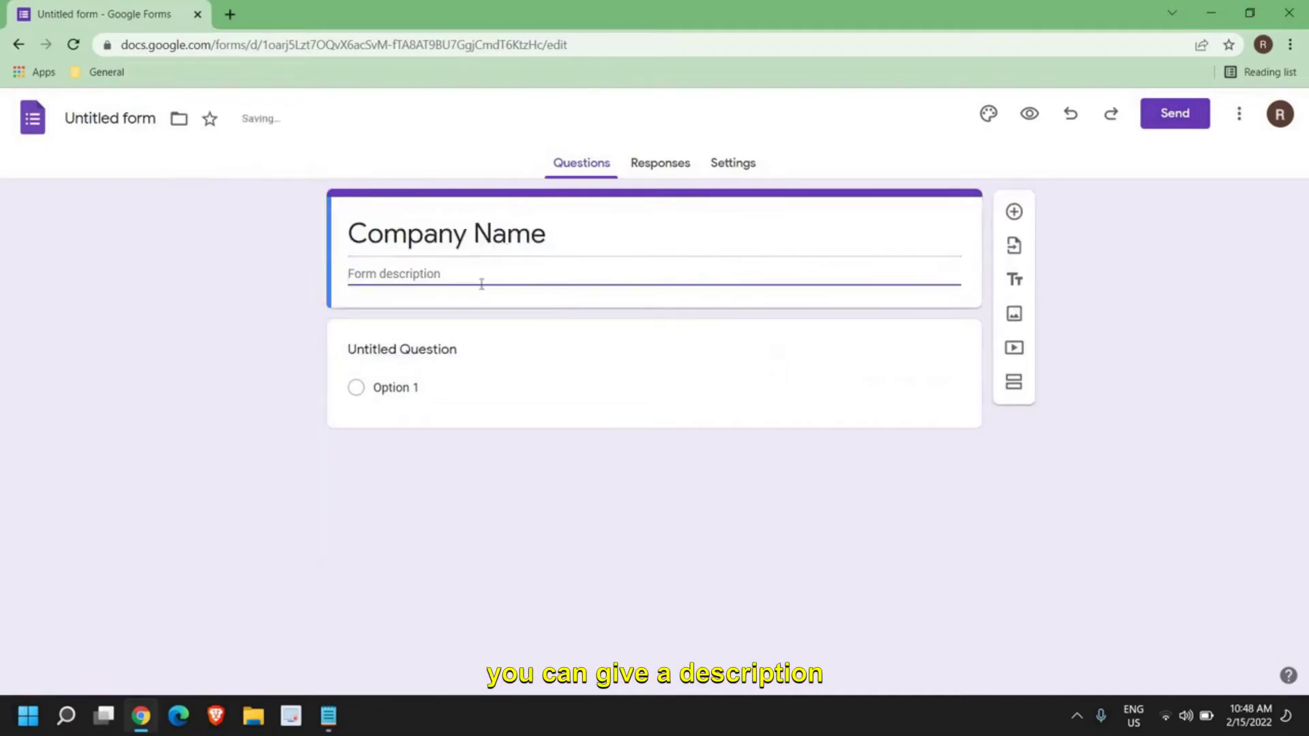
pyautogui.write('XYX')
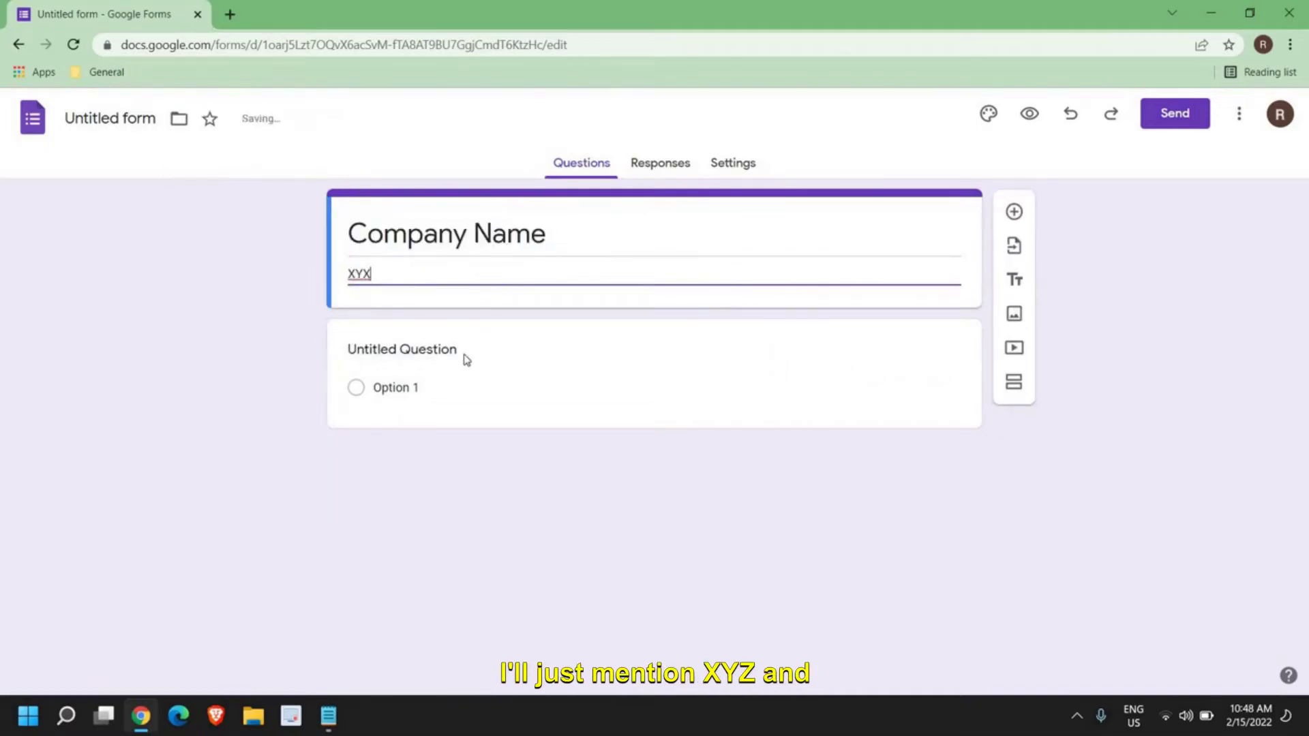
pyautogui.click(448, 354)
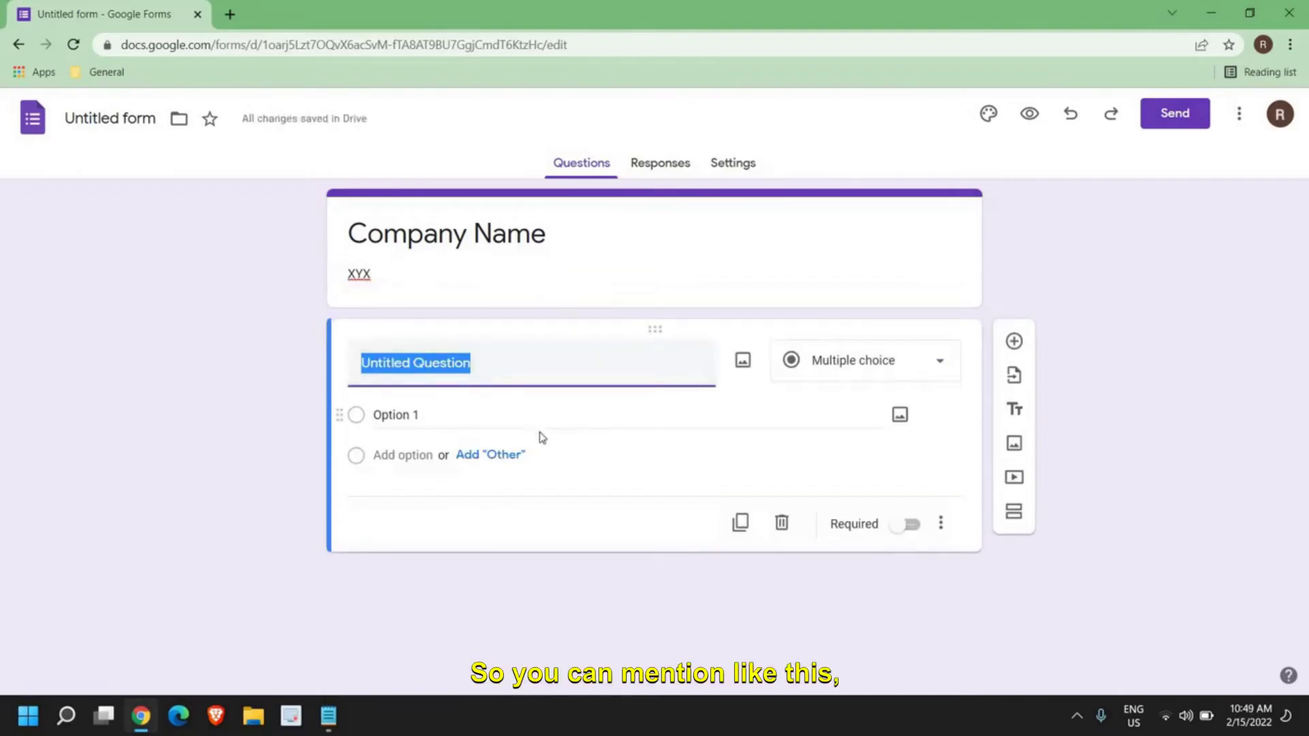
# Title the first question 'Name', make it Short answer, and mark it Required
pyautogui.write('Name')
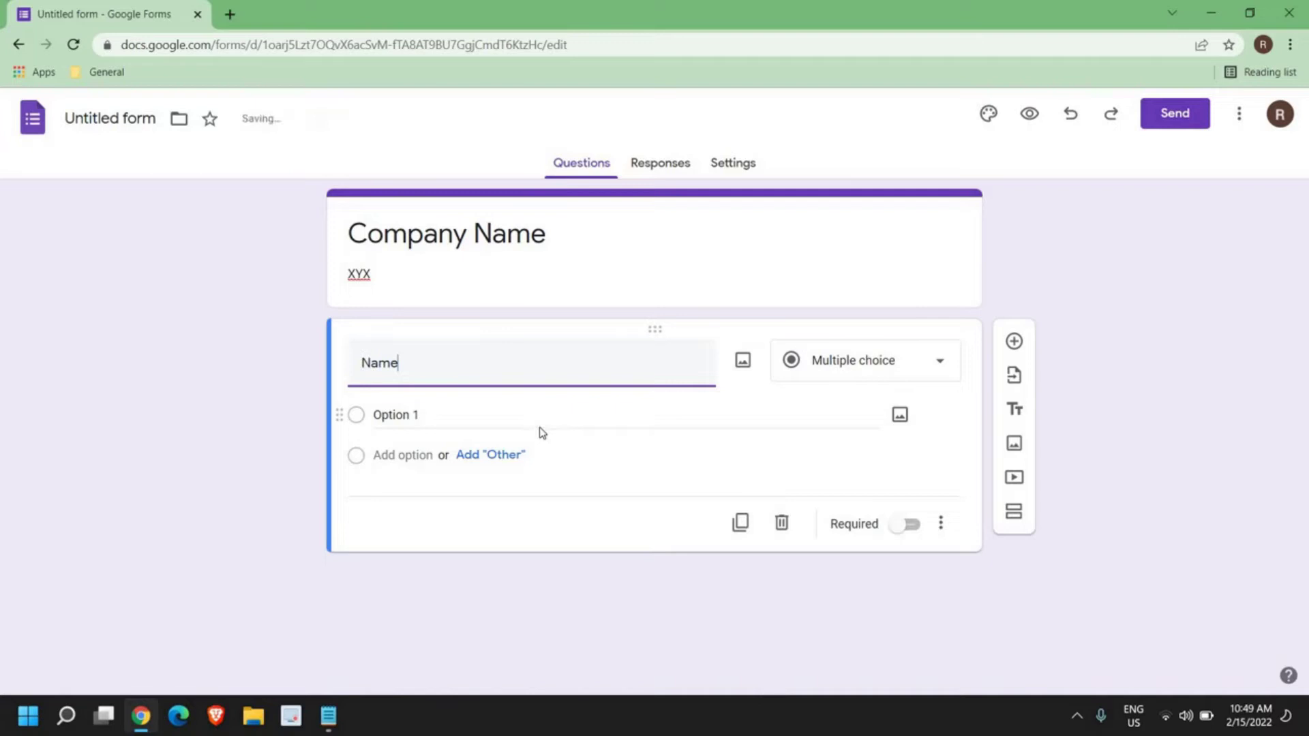
pyautogui.click(880, 369)
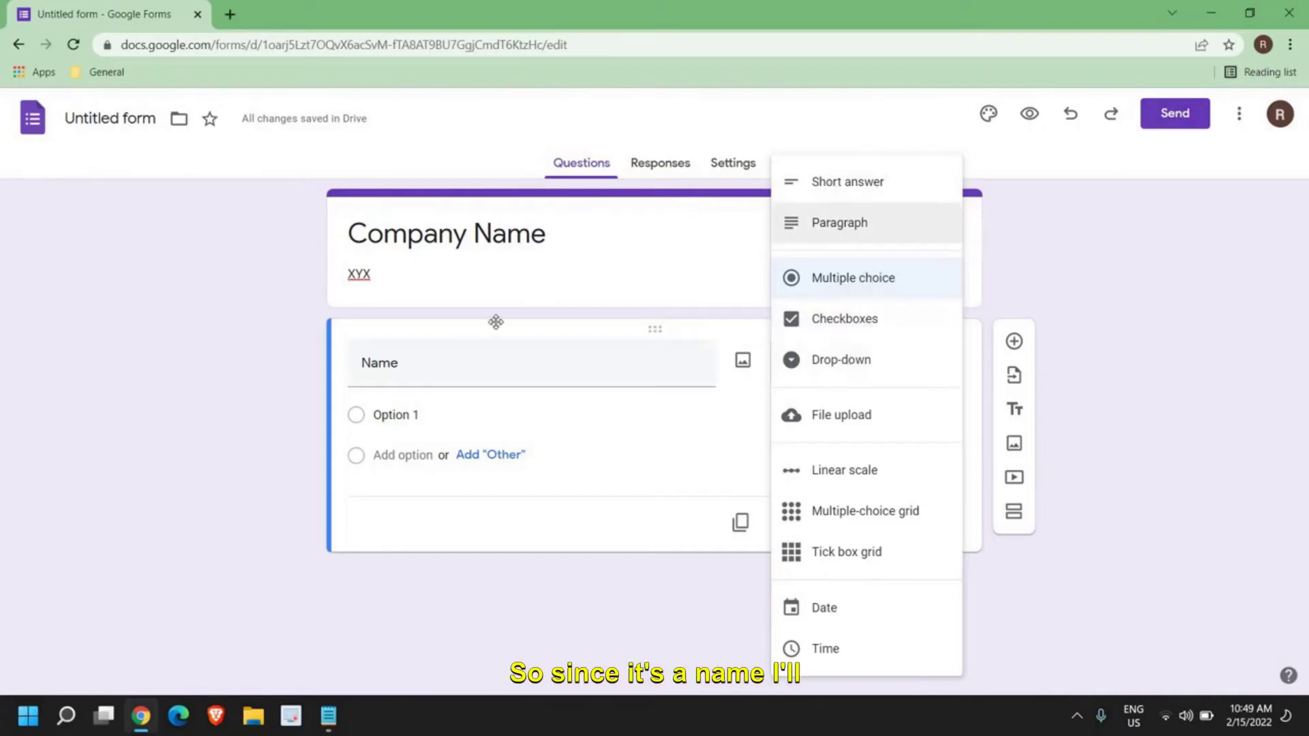
pyautogui.click(829, 190)
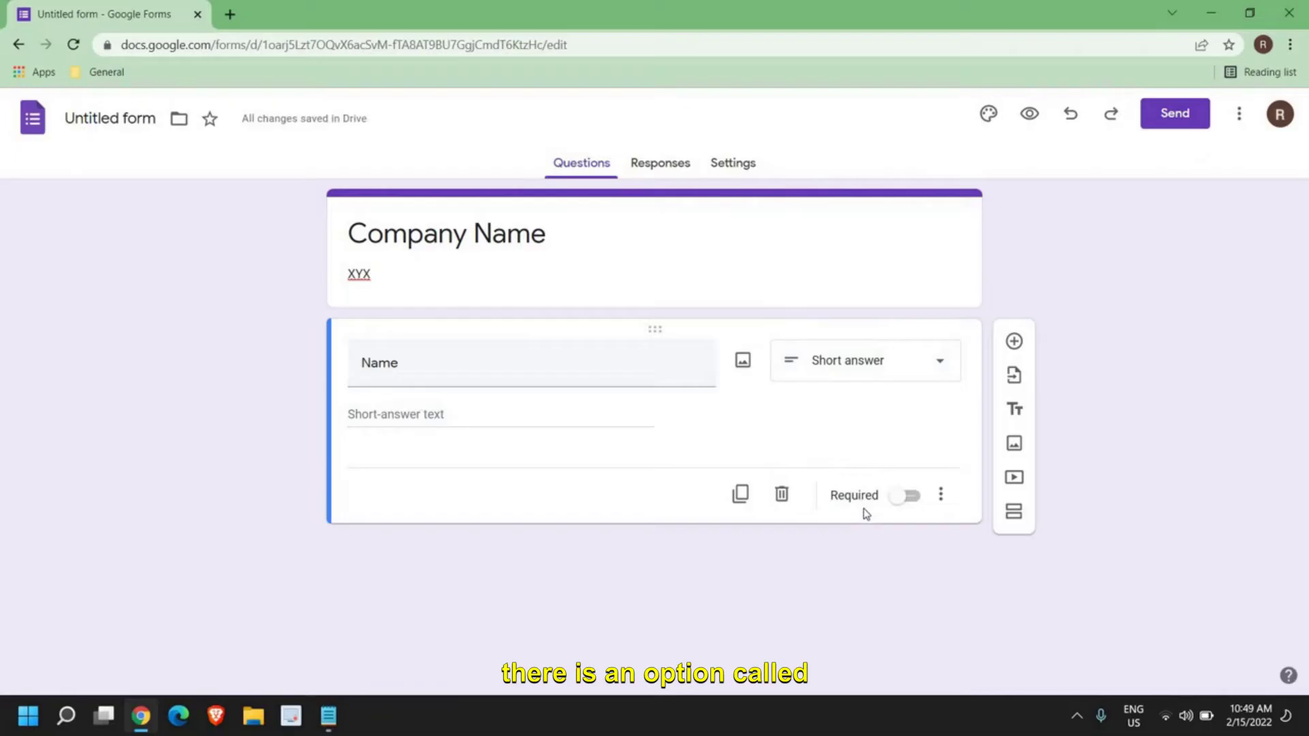
pyautogui.click(904, 498)
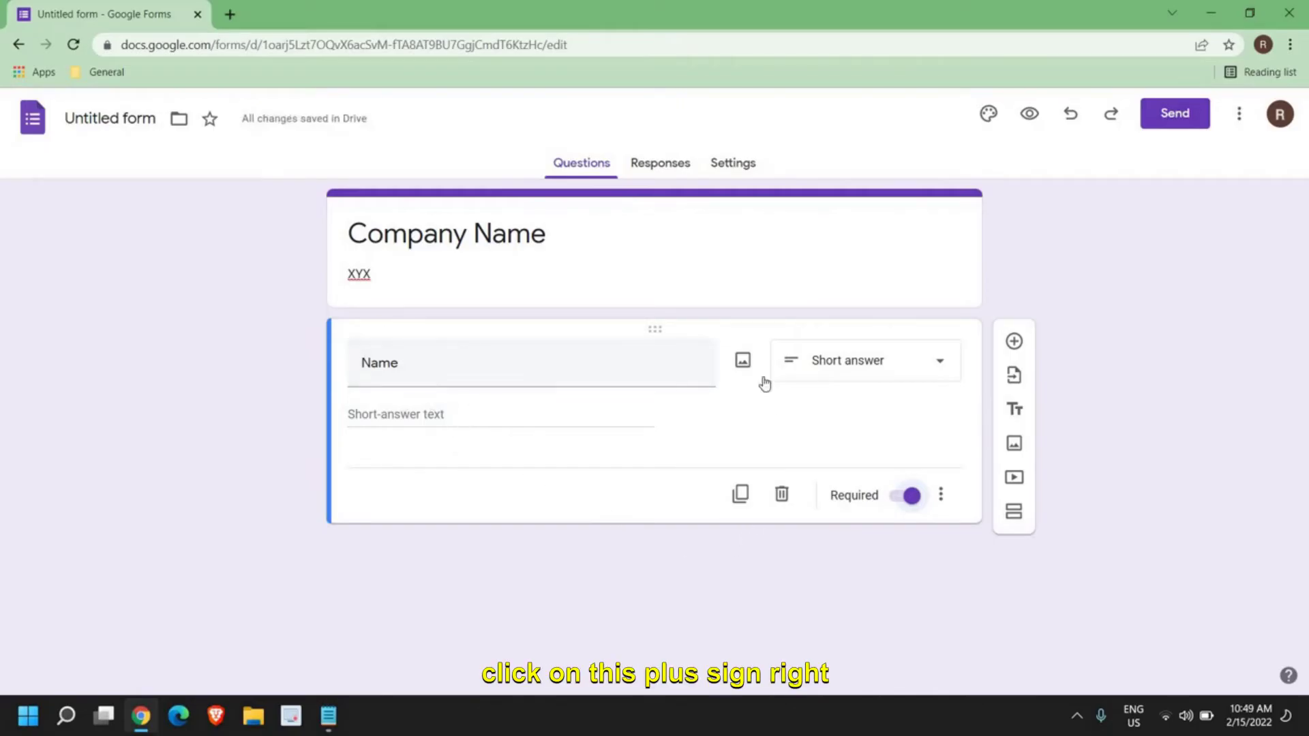
# Add a required Short answer 'Email Address' question, then a new blank question below it
pyautogui.click(1014, 341)
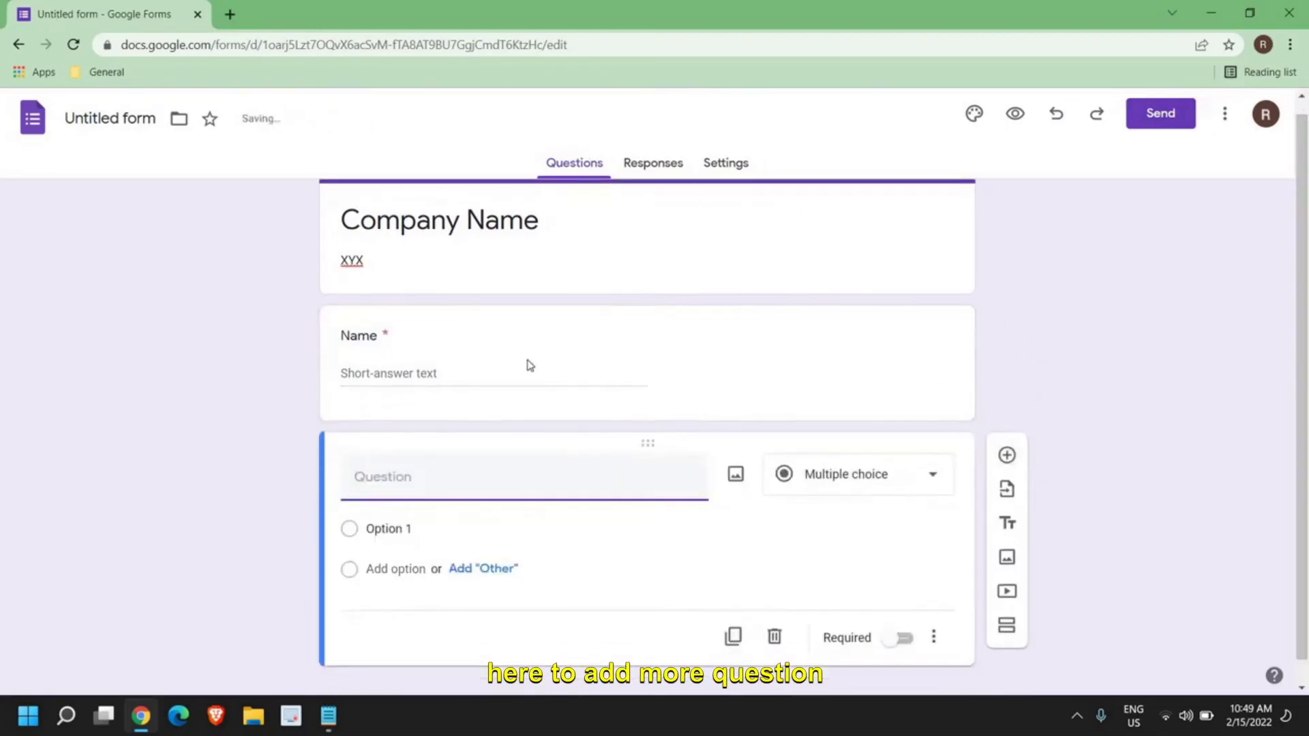
pyautogui.write('E')
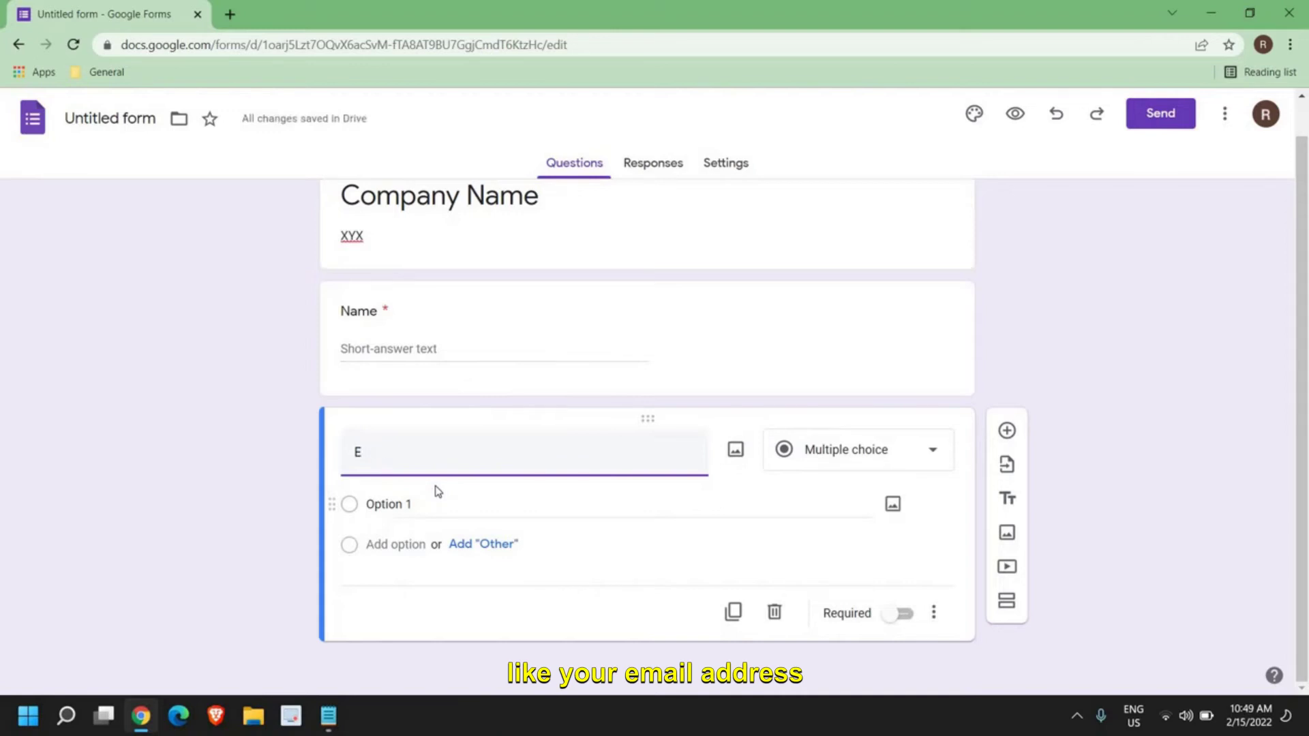
pyautogui.write('mail Address')
pyautogui.click(845, 450)
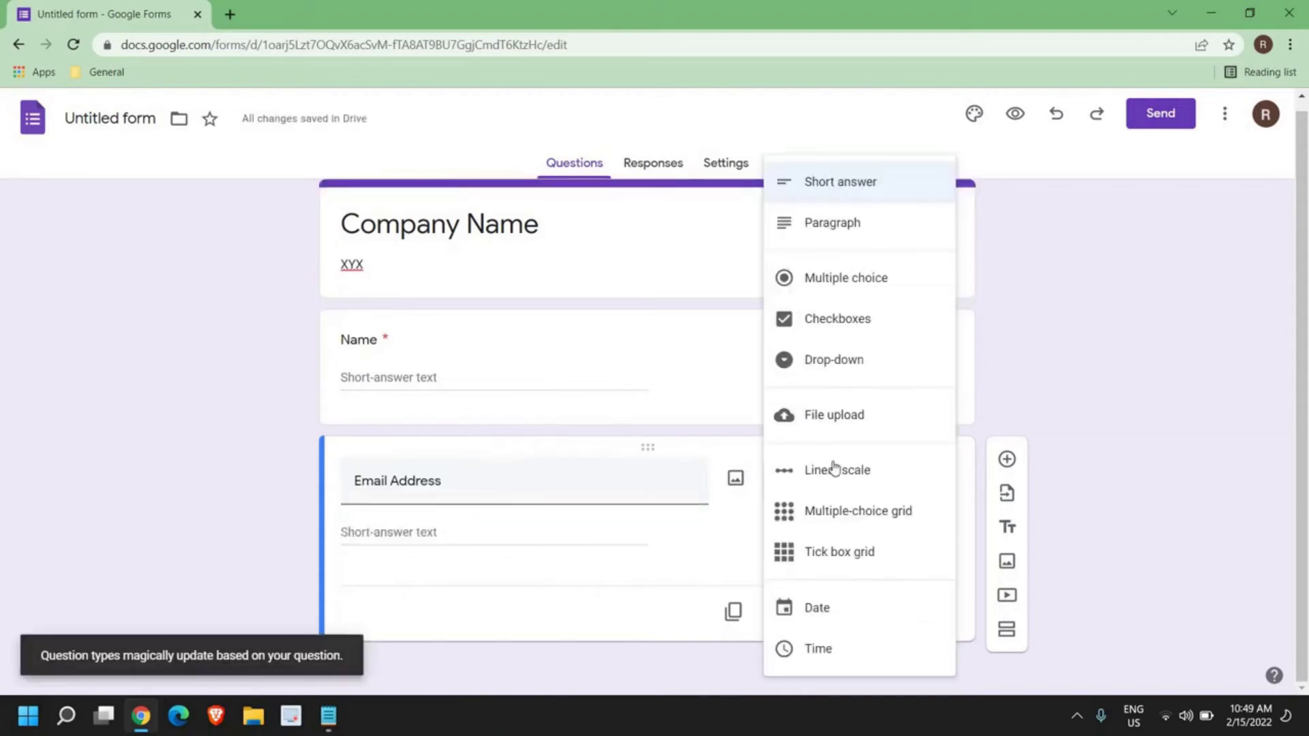
pyautogui.click(677, 336)
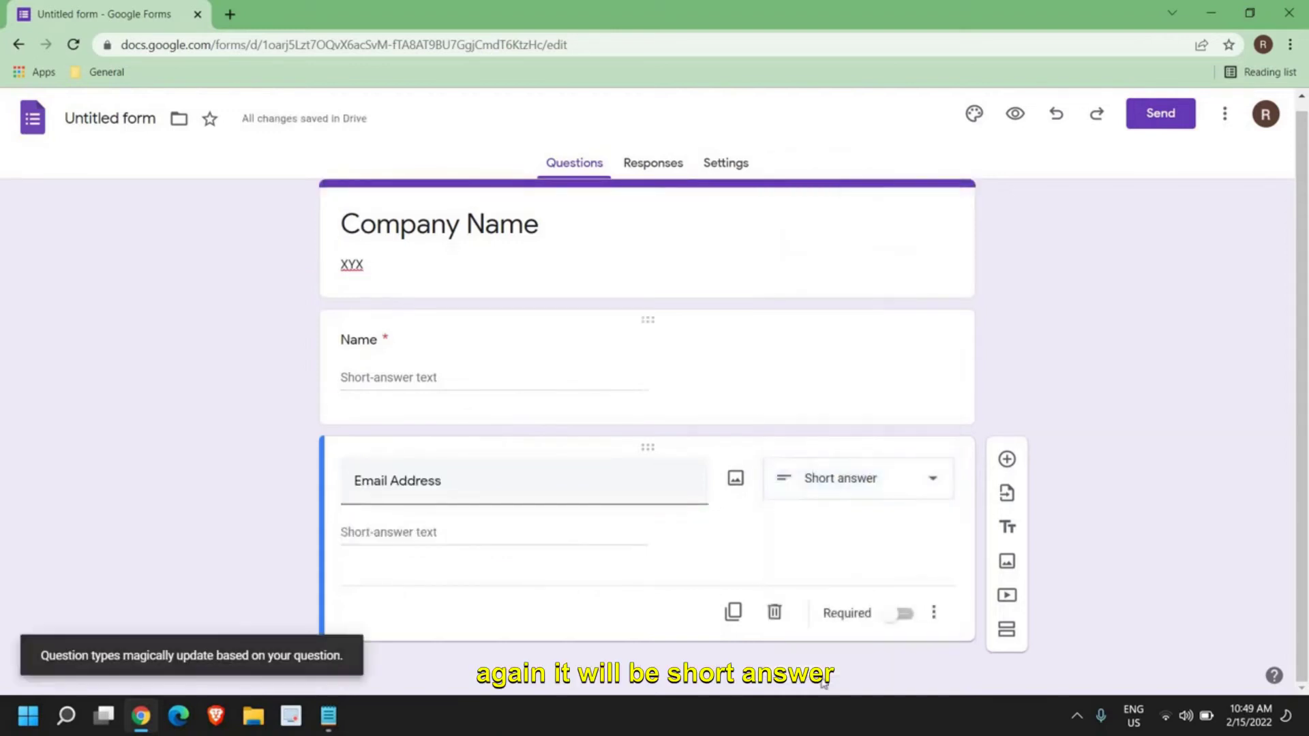
pyautogui.click(889, 616)
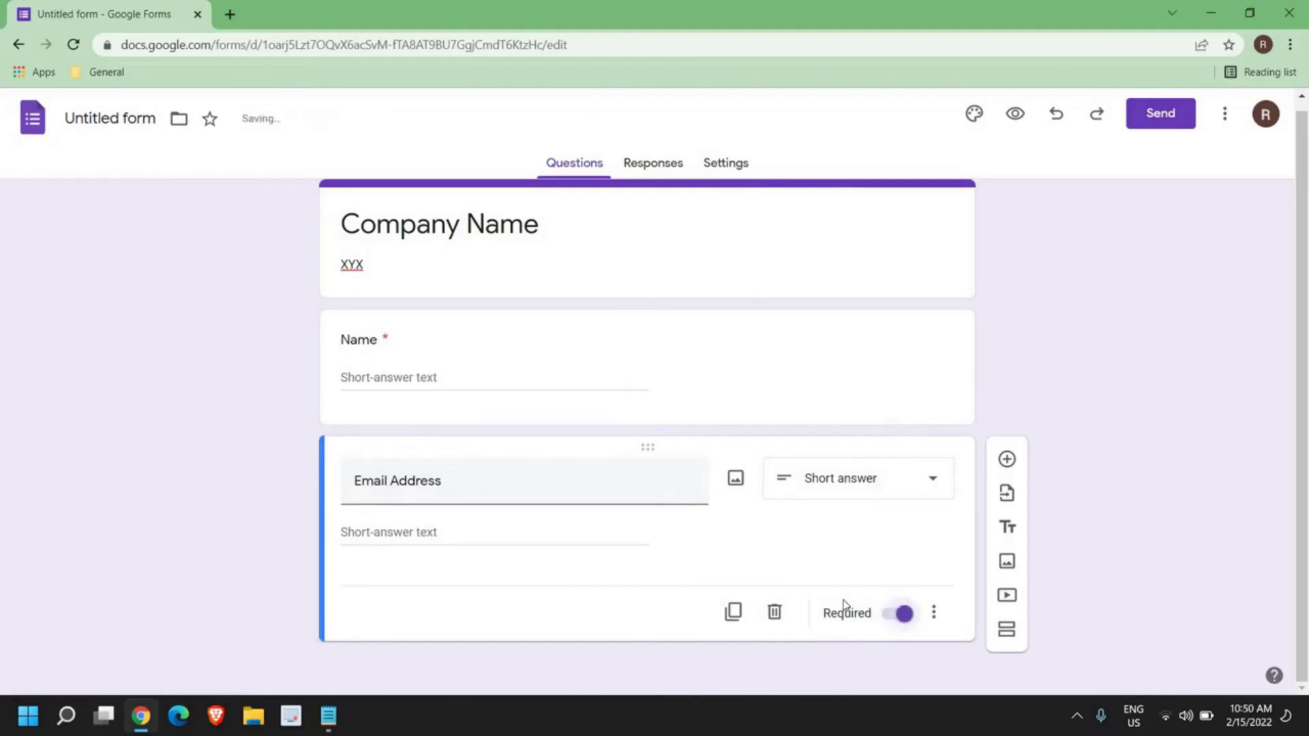
pyautogui.click(1007, 460)
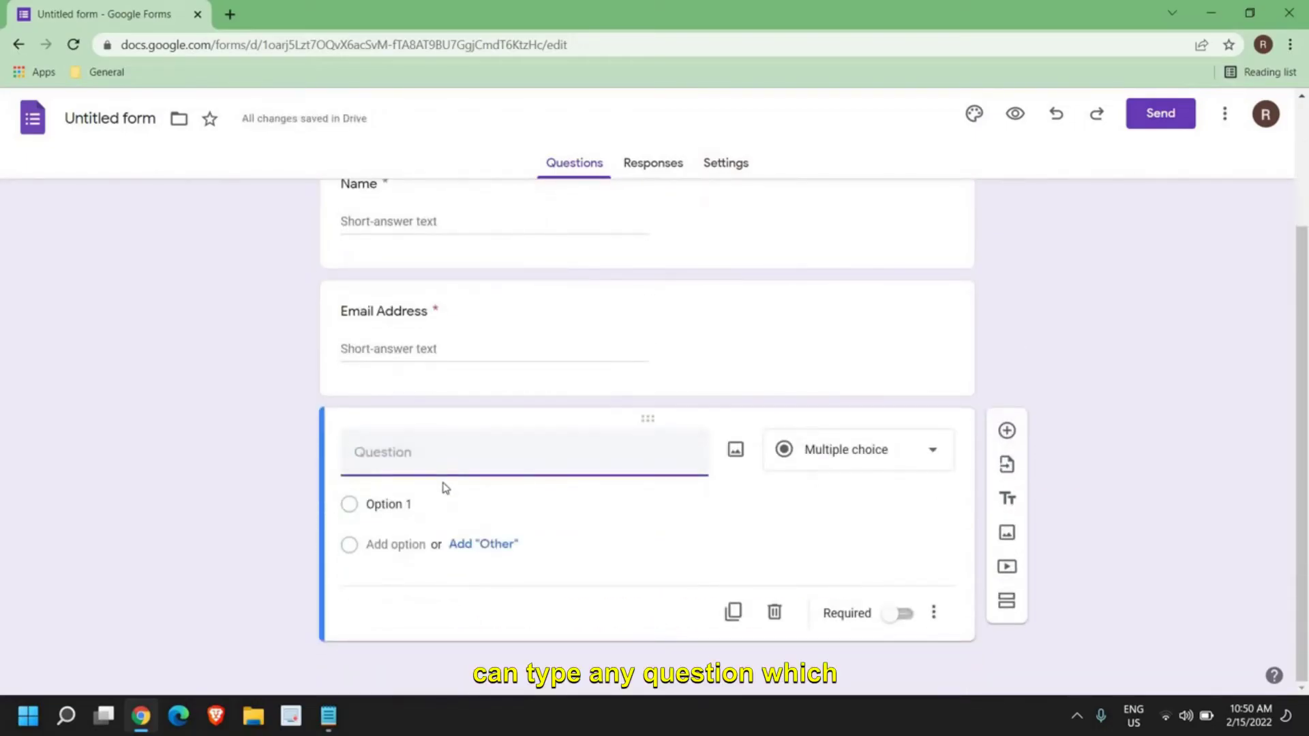
# Make 'Do you like the blog?' a Multiple choice question with options Yes and No
pyautogui.write('Do you like the blog?')
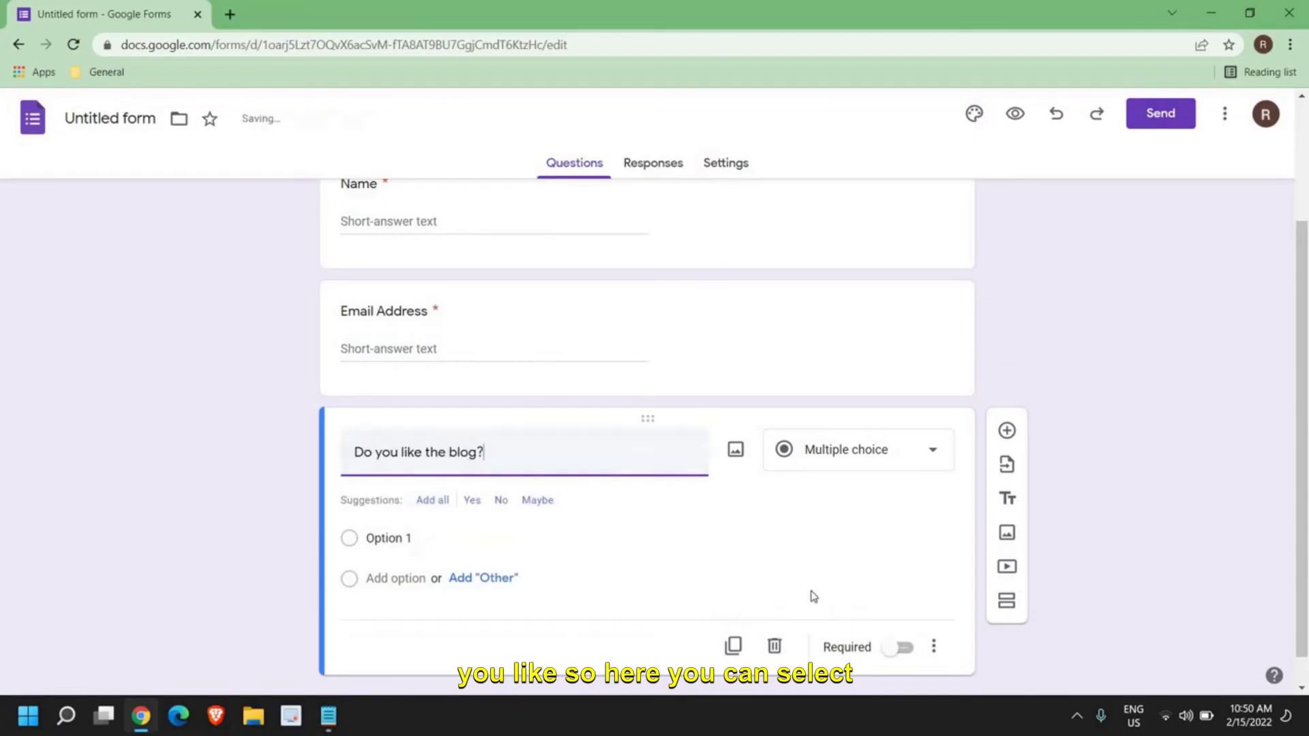
pyautogui.click(842, 465)
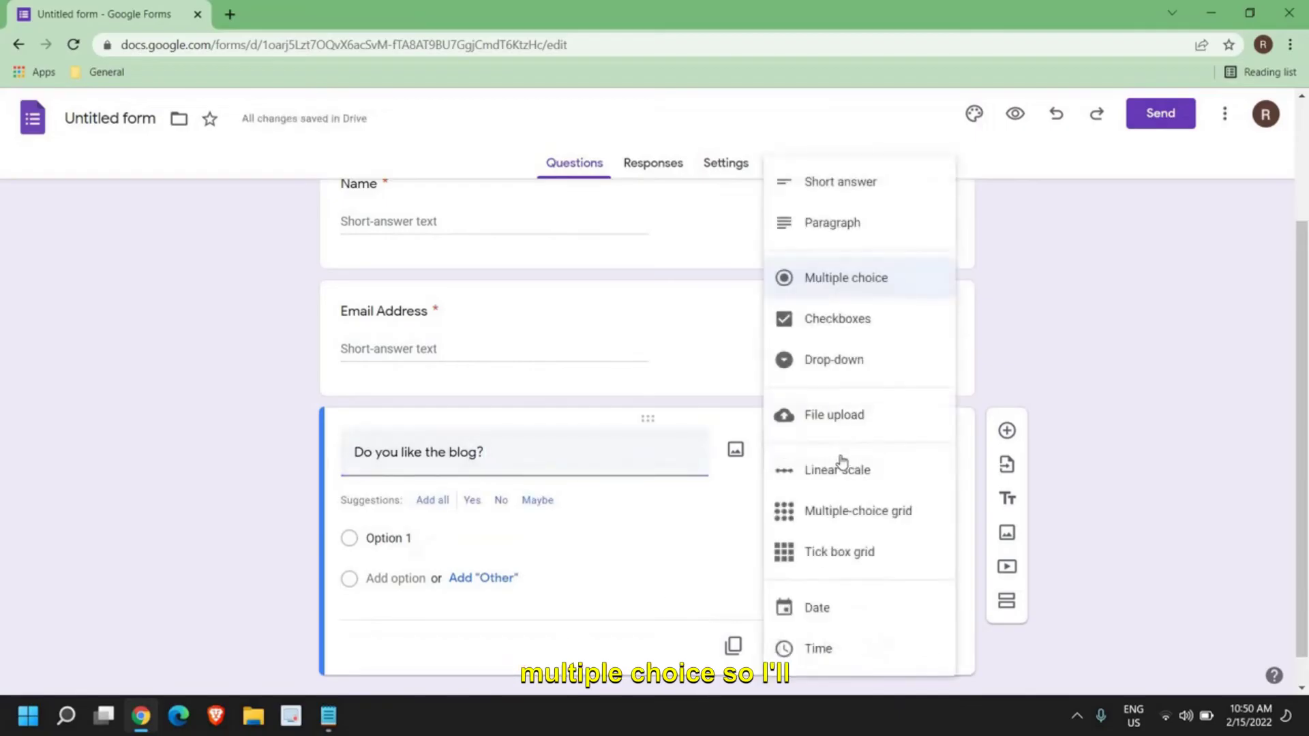
pyautogui.click(841, 284)
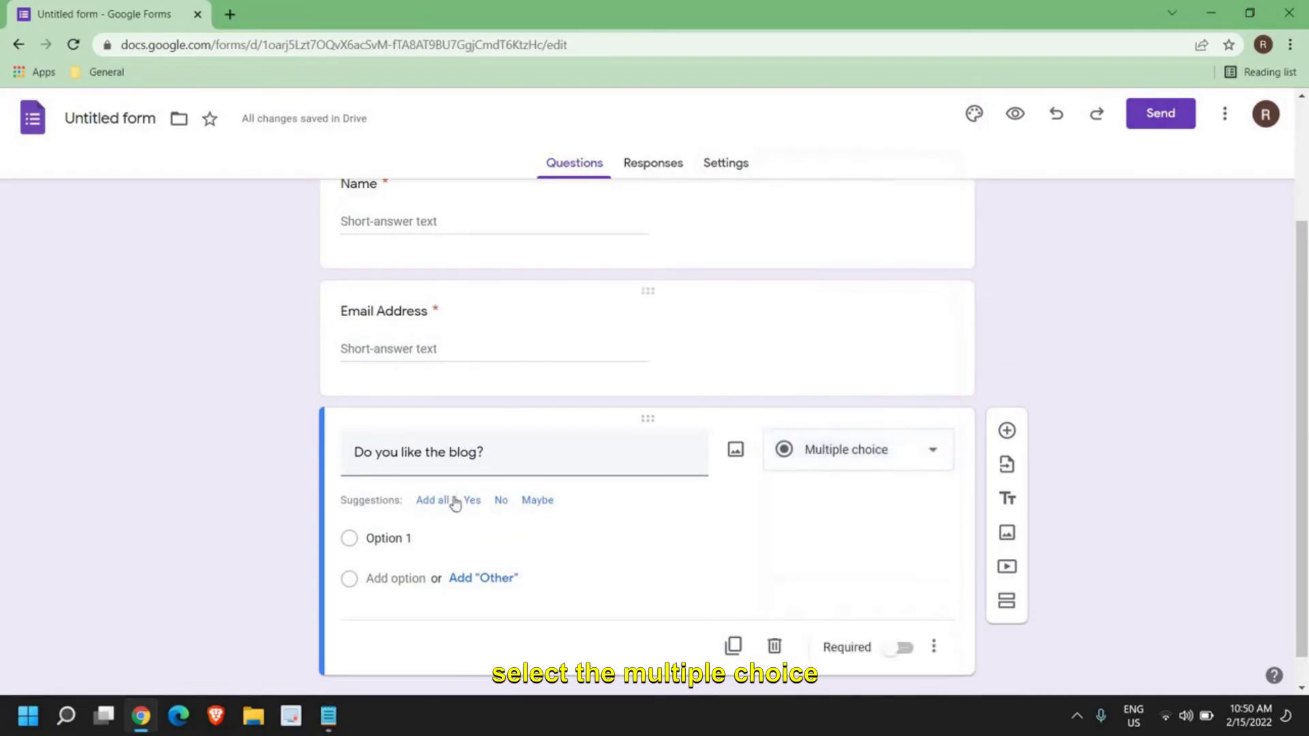
pyautogui.click(385, 538)
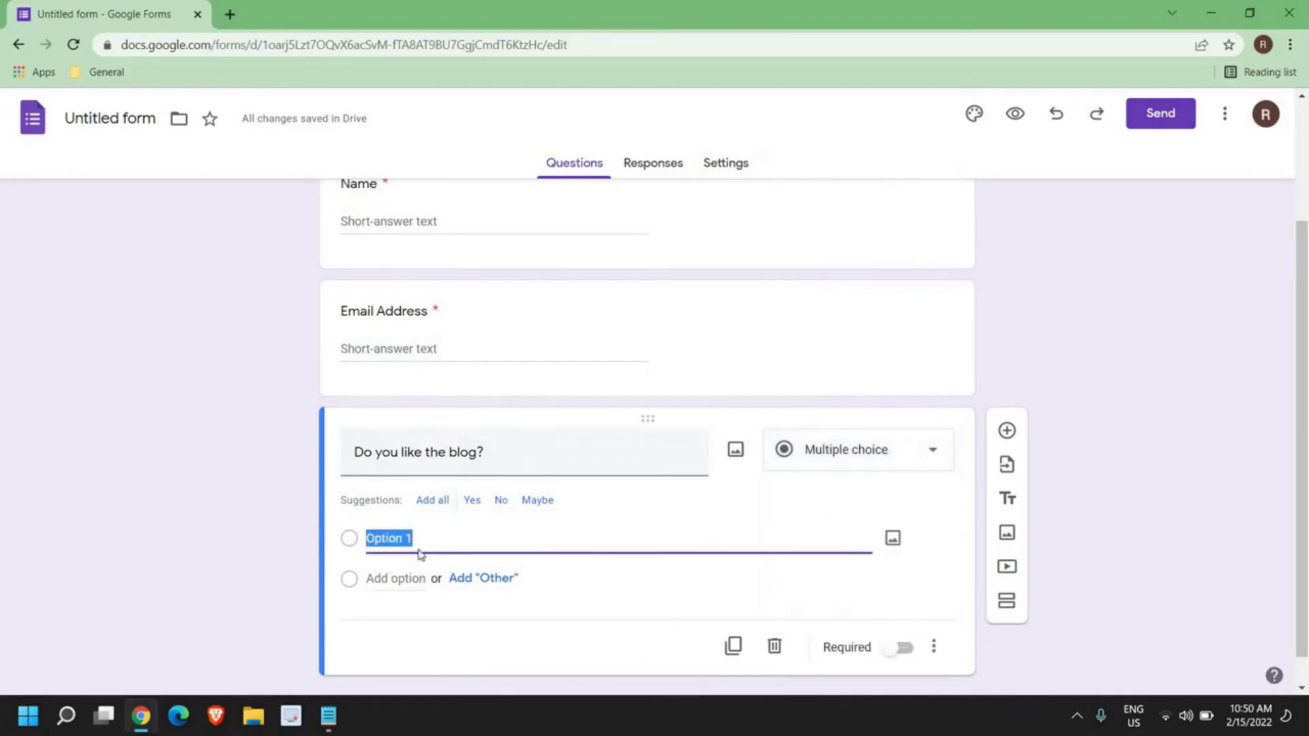
pyautogui.write('Yes')
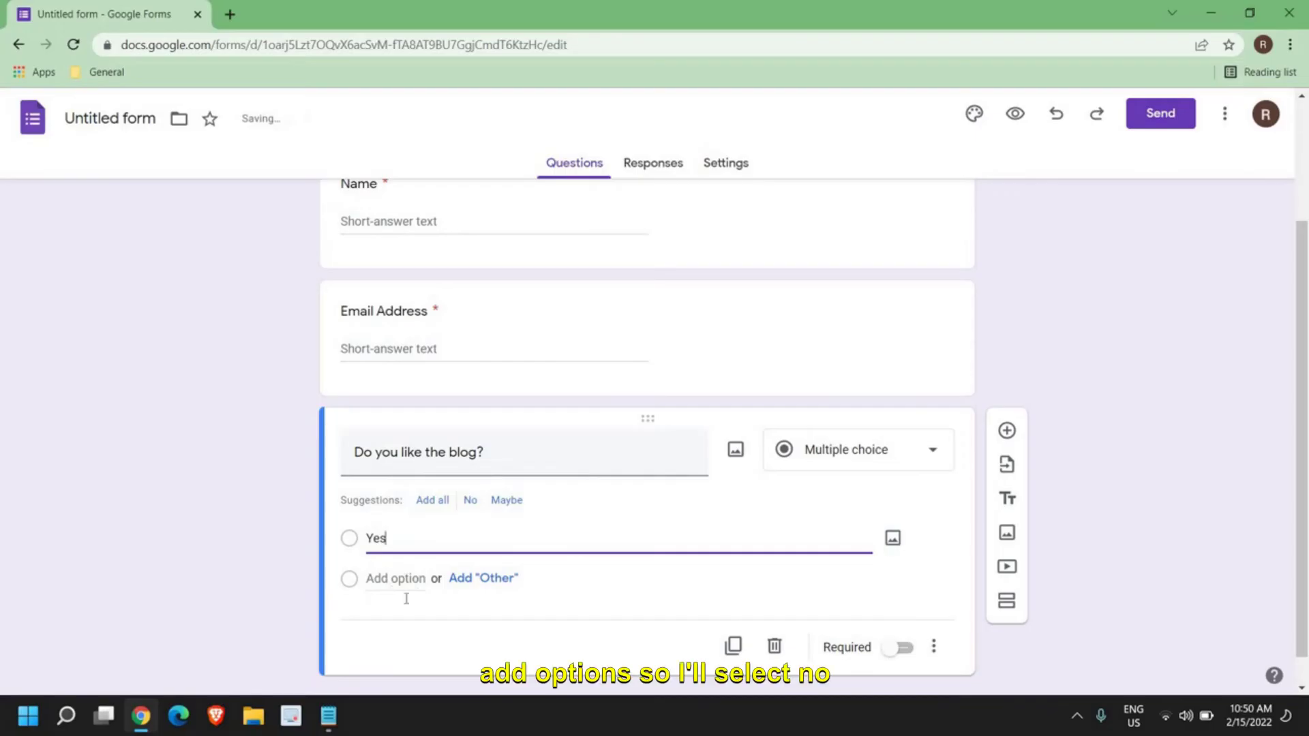
pyautogui.click(419, 578)
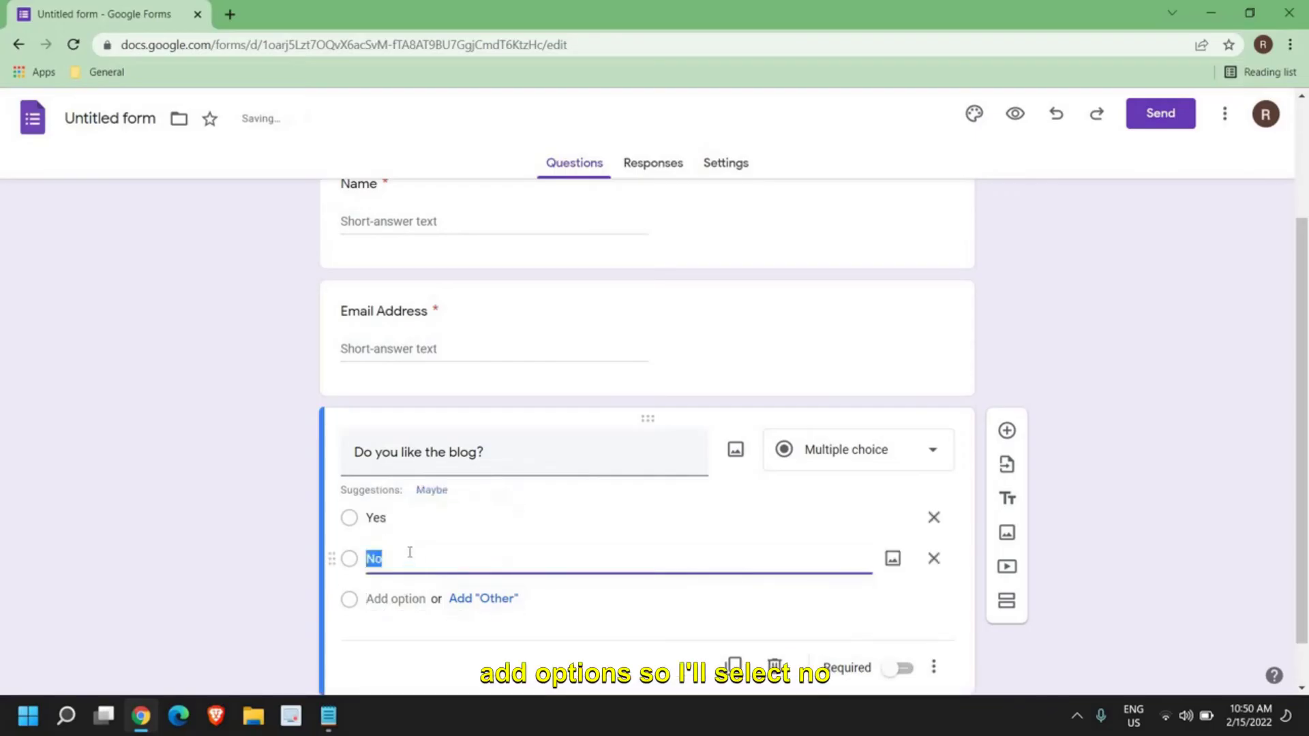
pyautogui.click(393, 562)
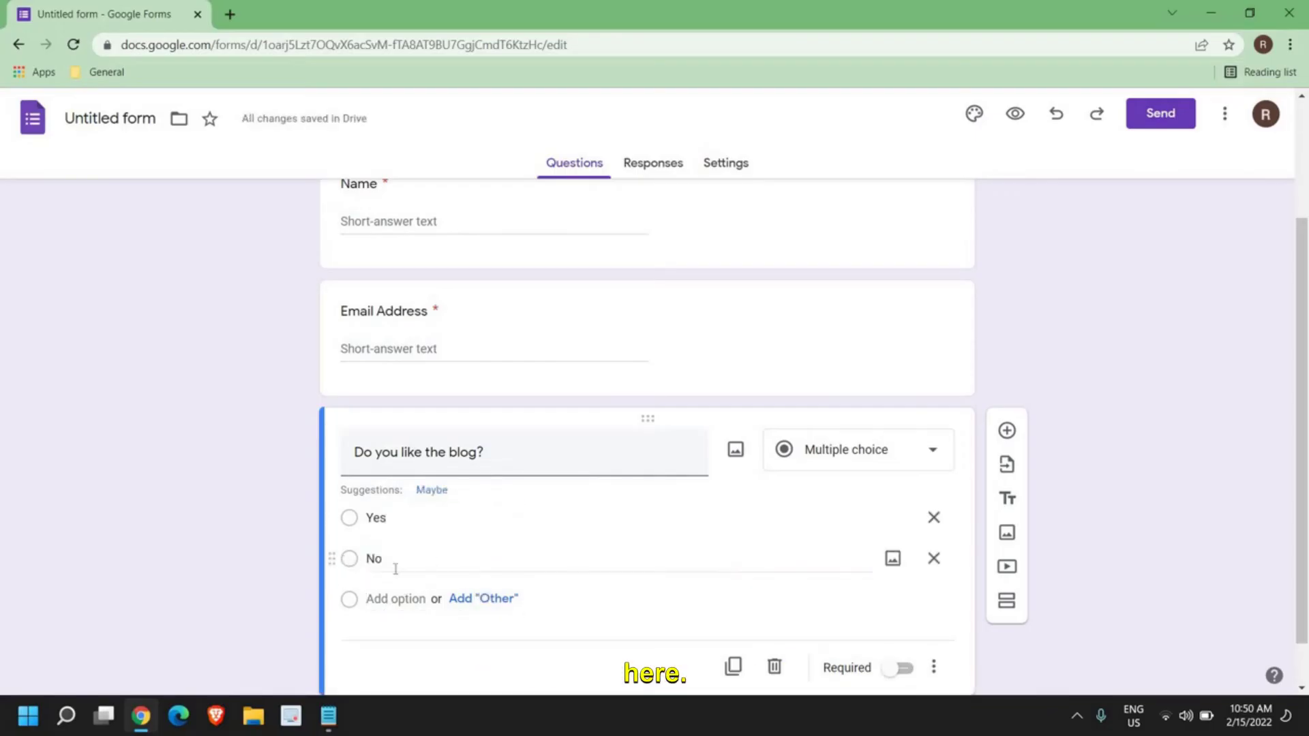
# Insert the colourful candy picture as the form's header image
pyautogui.scroll(3, 747, 331)
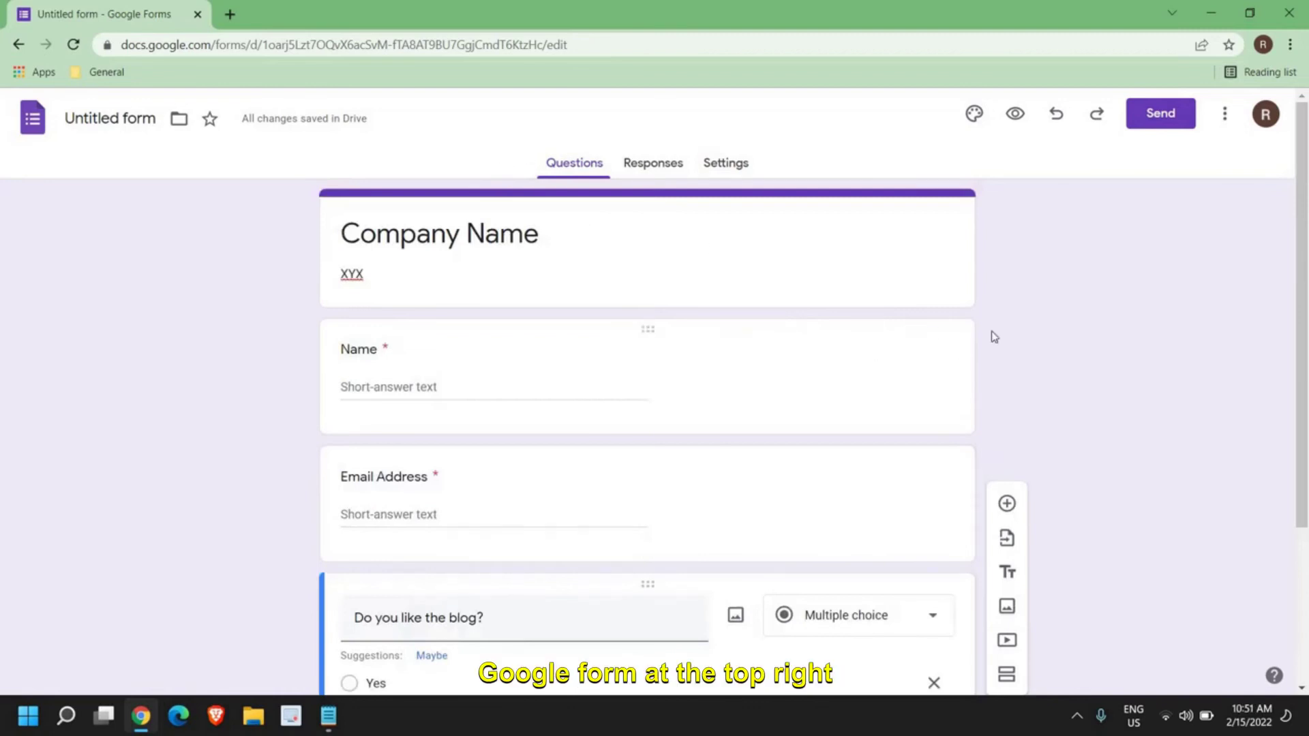
pyautogui.click(974, 117)
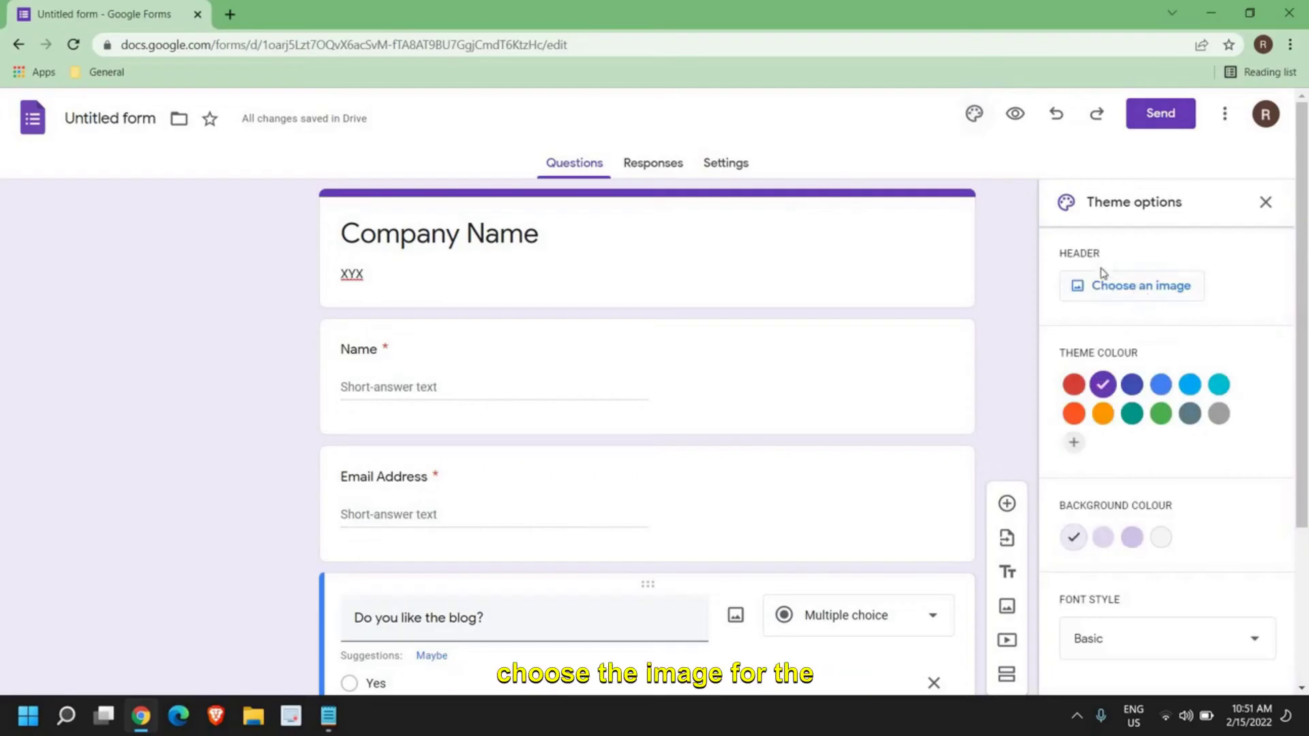
pyautogui.click(1117, 289)
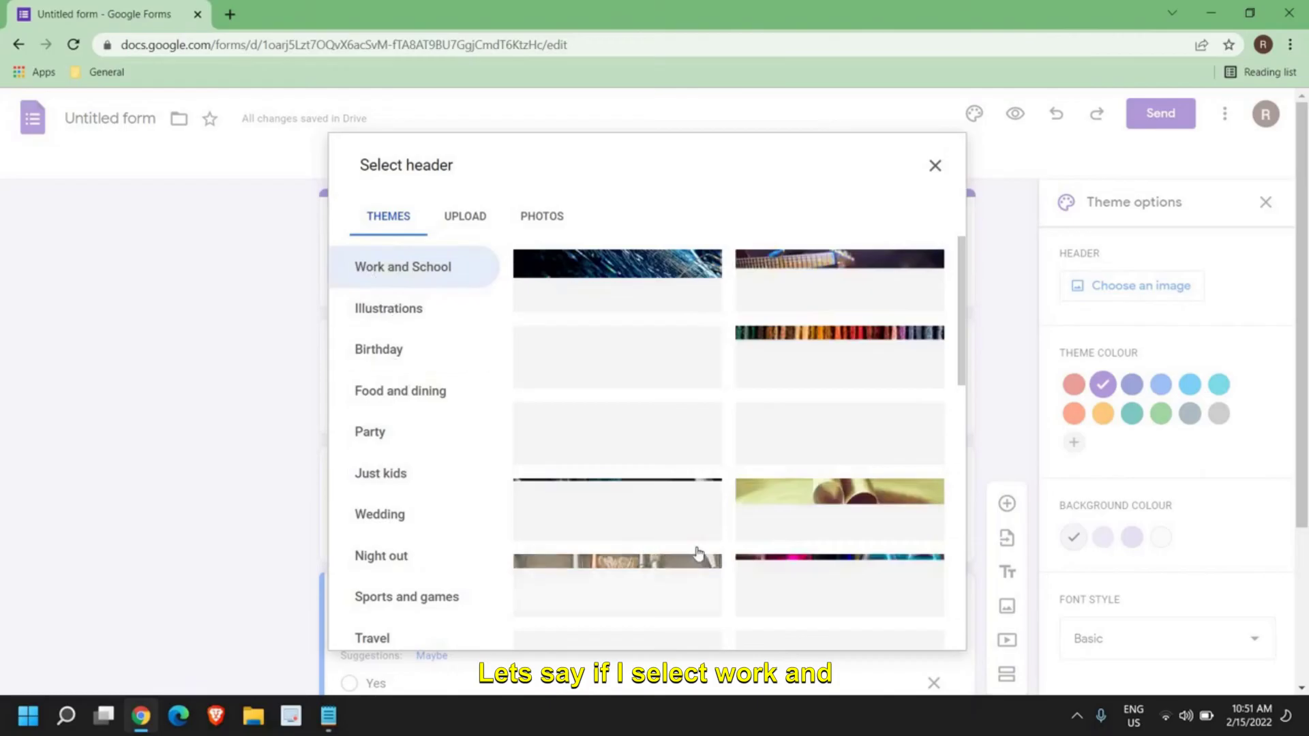
pyautogui.scroll(-3, 688, 531)
pyautogui.scroll(3, 687, 523)
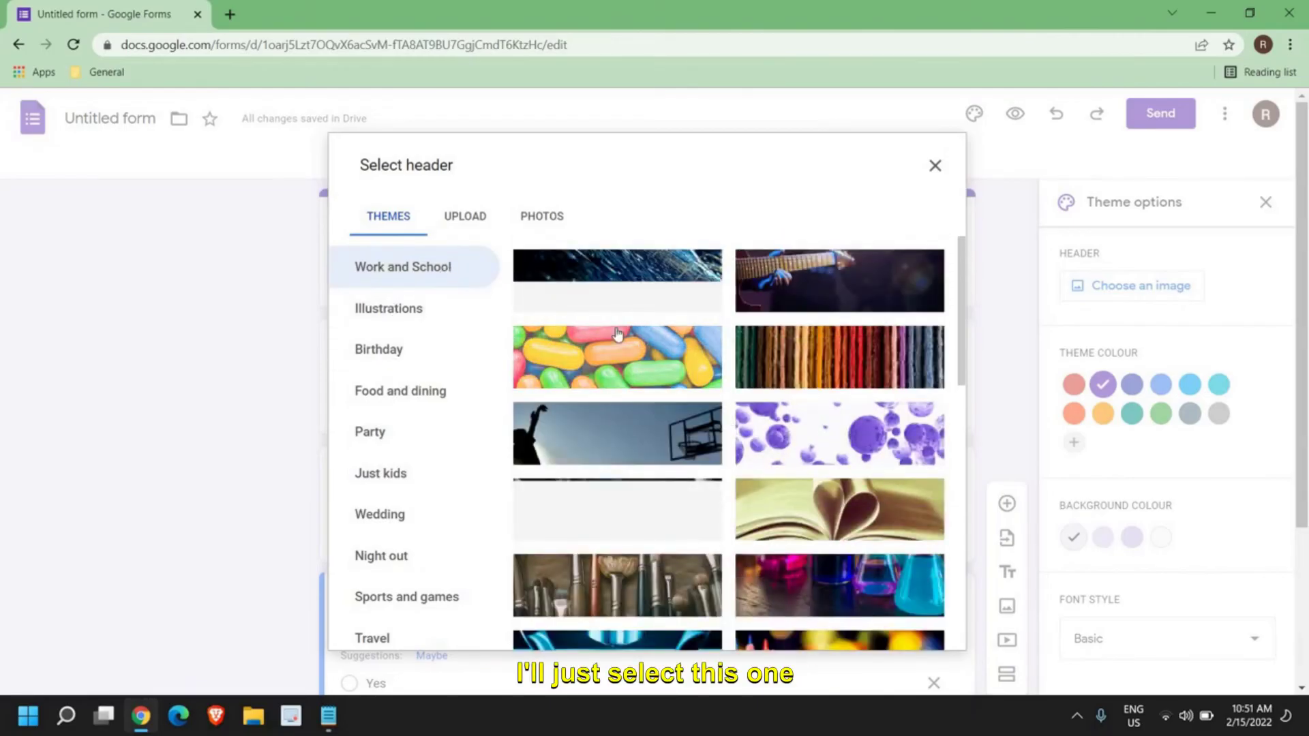
pyautogui.click(631, 368)
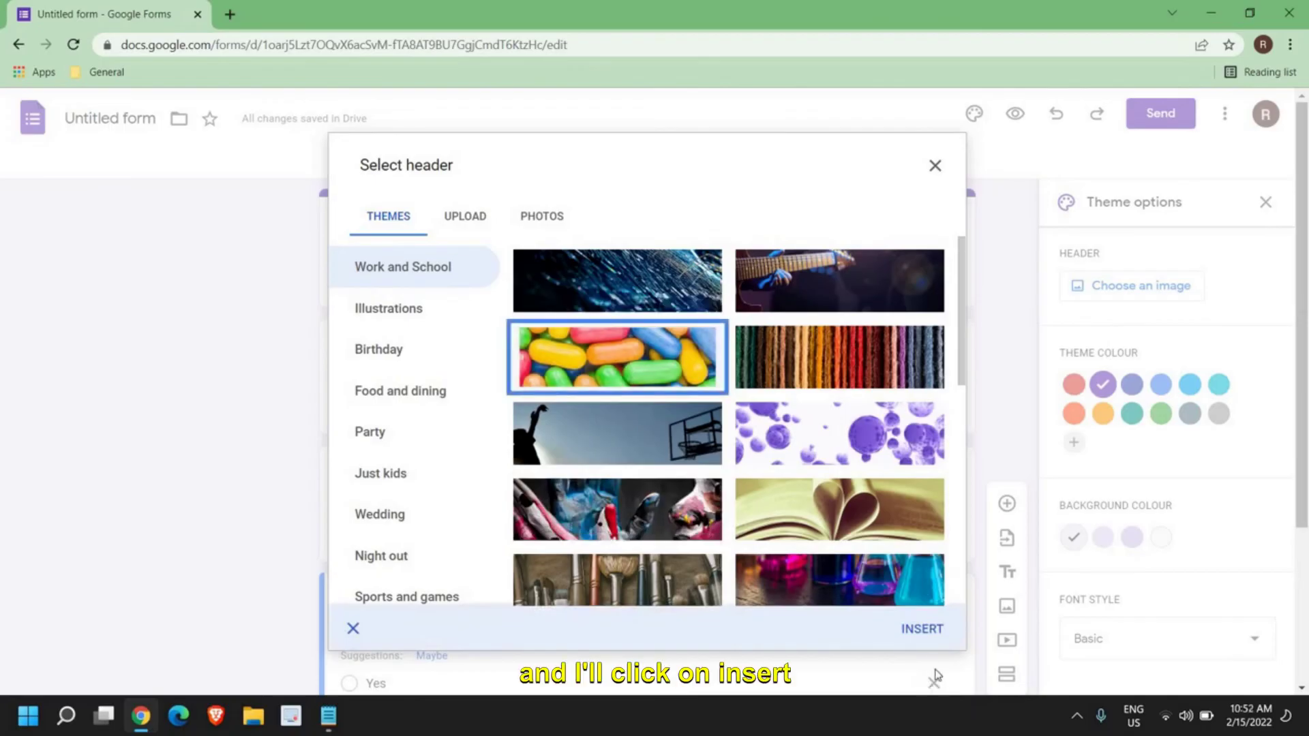
pyautogui.click(915, 630)
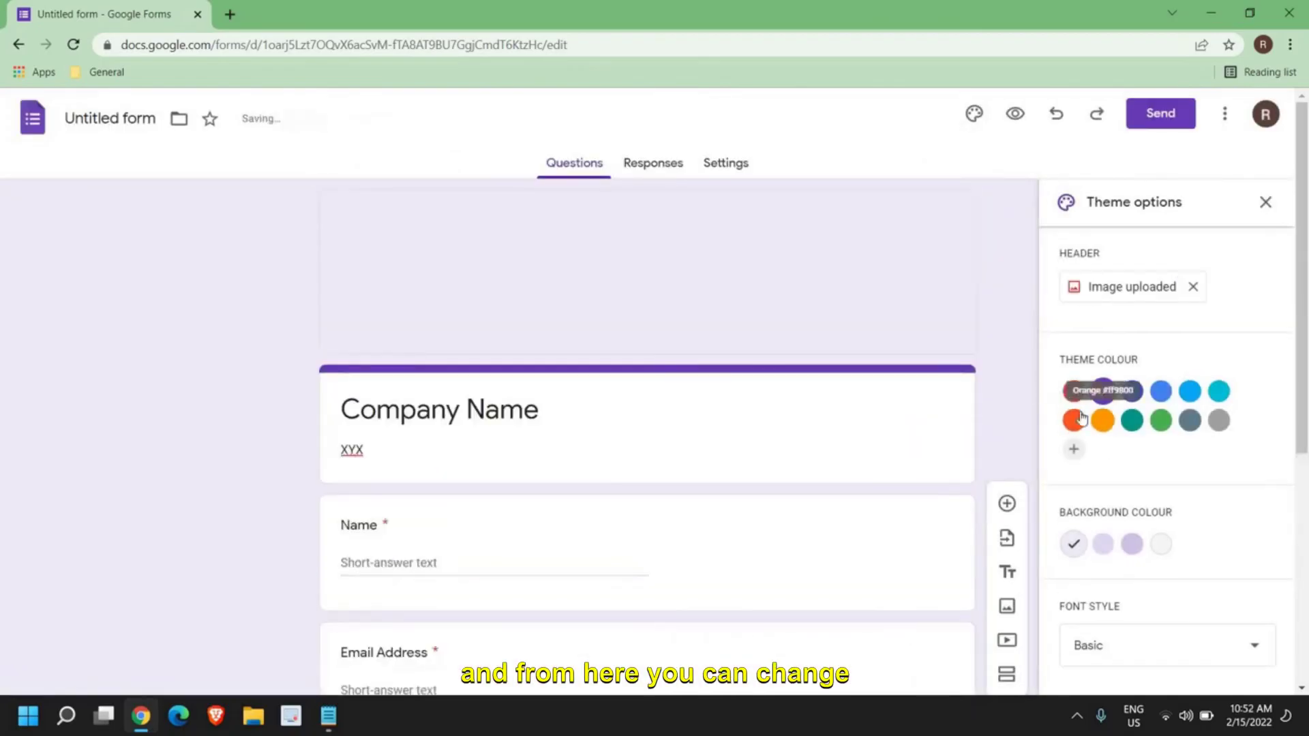
# Try blue theme and background colours, then set the font style to Playful
pyautogui.click(1161, 390)
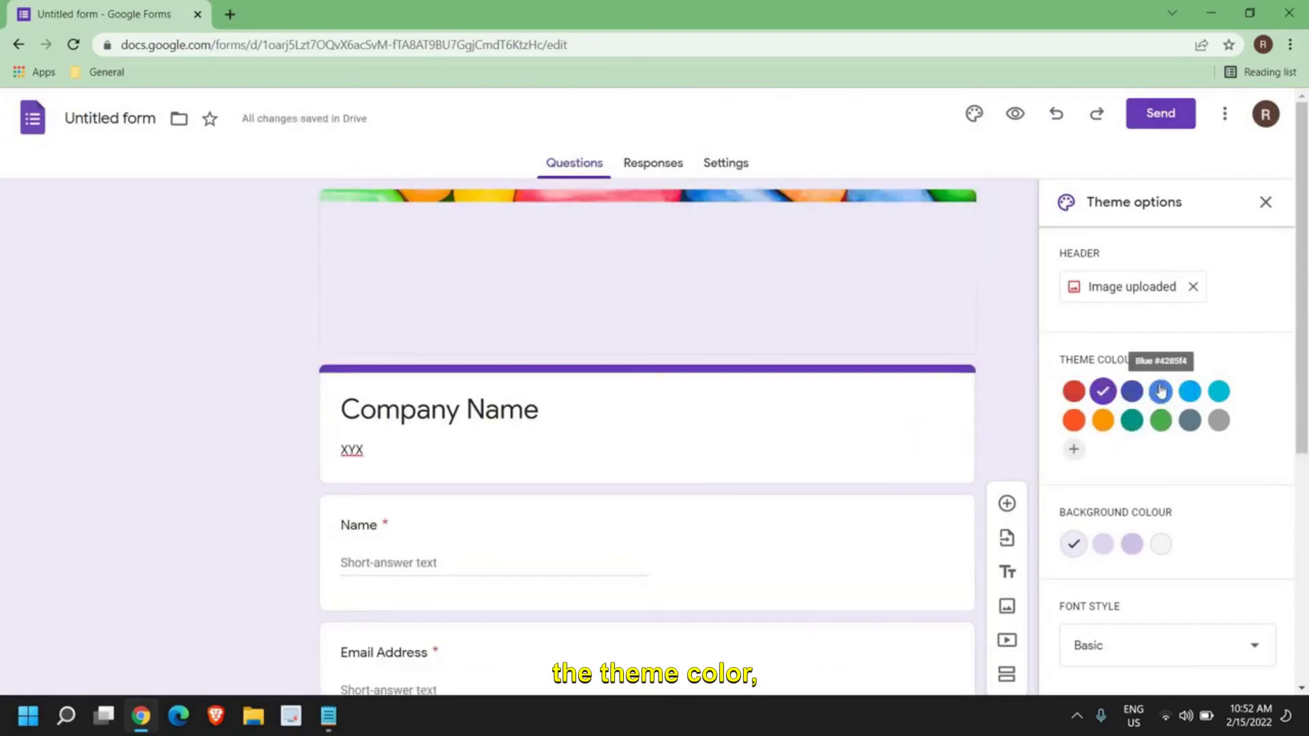
pyautogui.click(1133, 545)
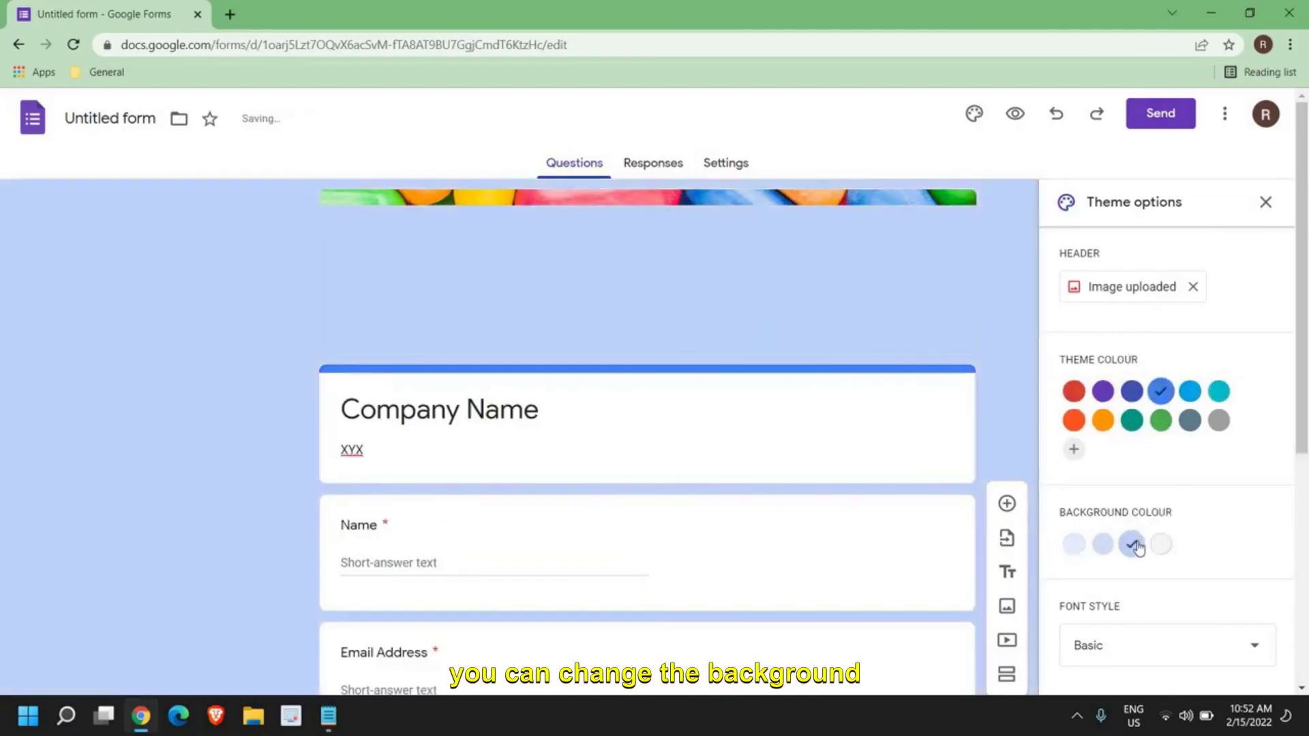
pyautogui.scroll(-4, 1149, 557)
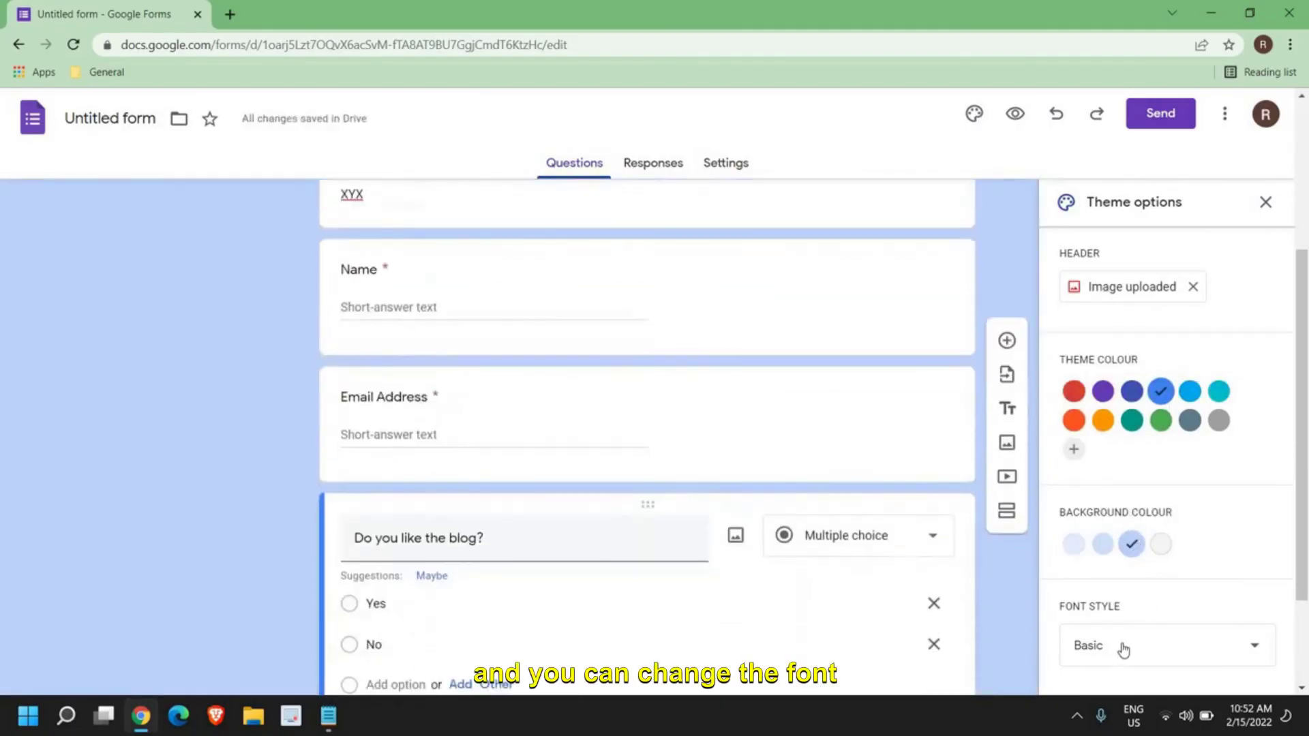
pyautogui.click(1120, 647)
pyautogui.scroll(-1, 1118, 654)
pyautogui.click(1095, 665)
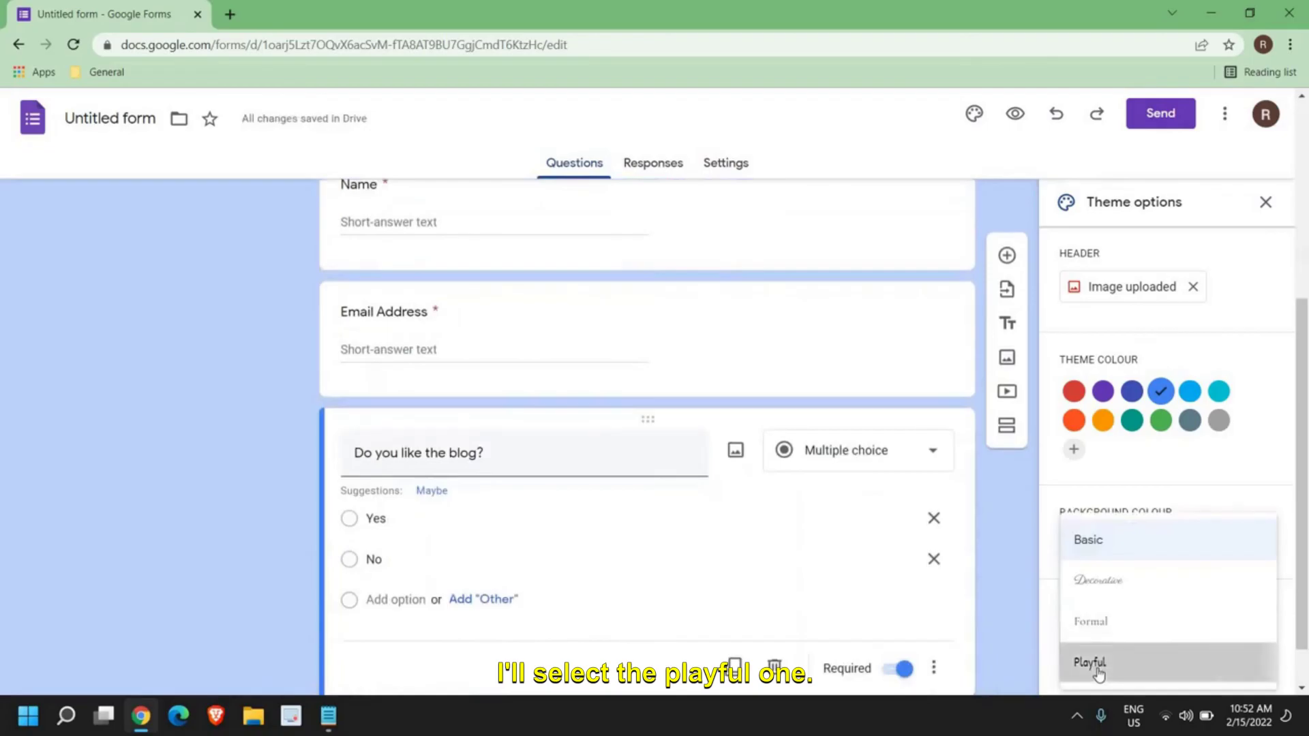
pyautogui.scroll(6, 804, 390)
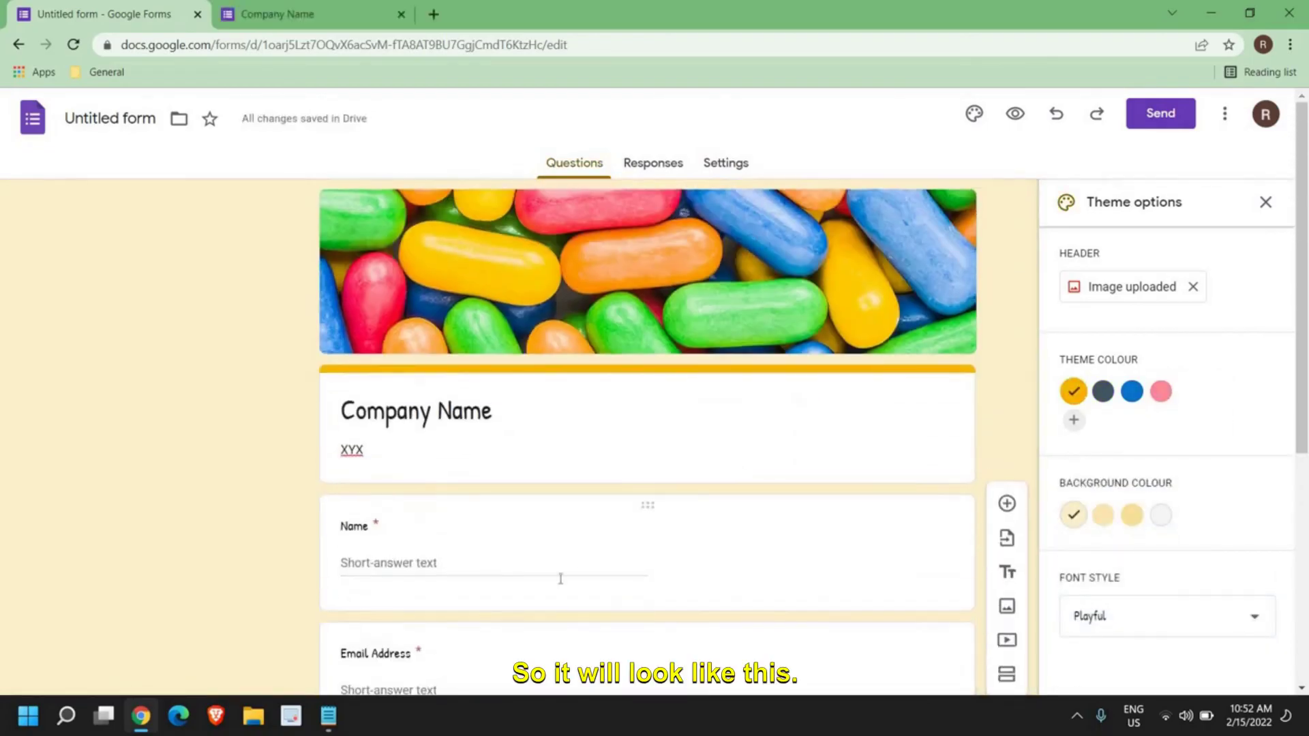
pyautogui.scroll(-5, 562, 584)
pyautogui.scroll(5, 611, 604)
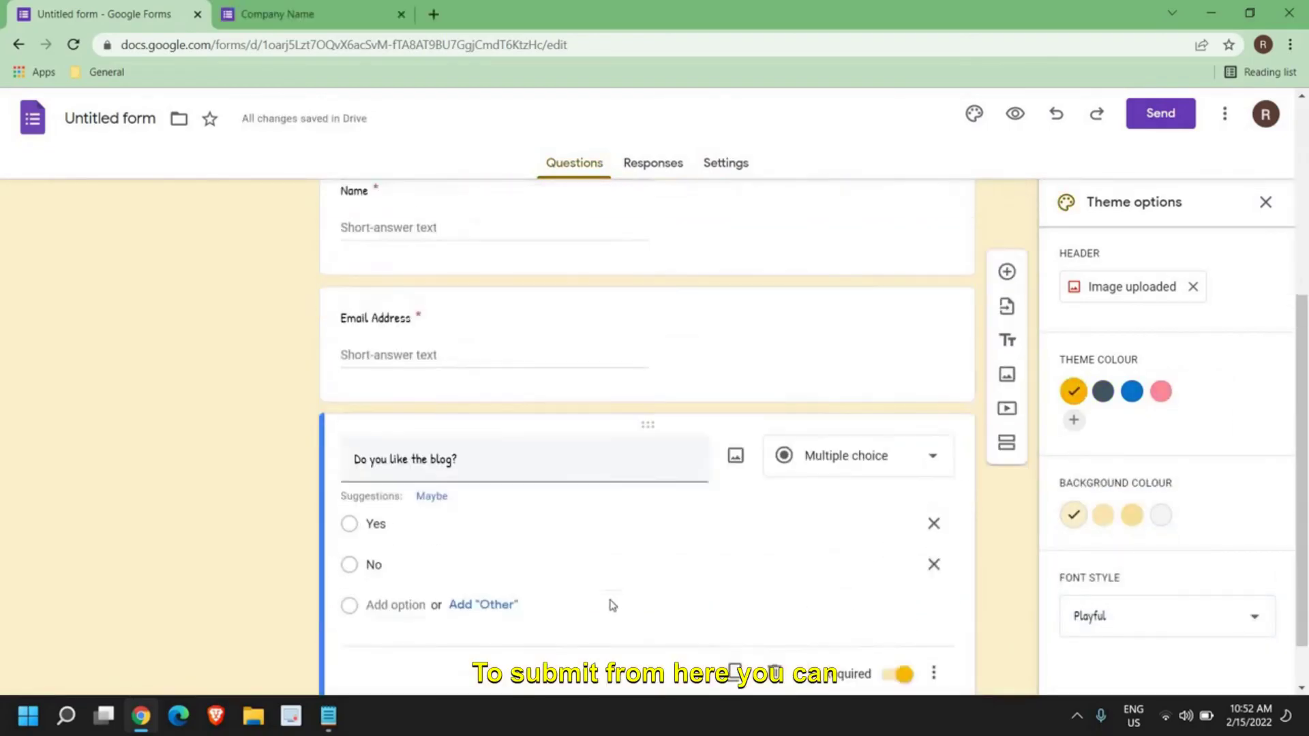
# Open the Send form dialog and select the form's shareable URL on the Link tab
pyautogui.click(1160, 113)
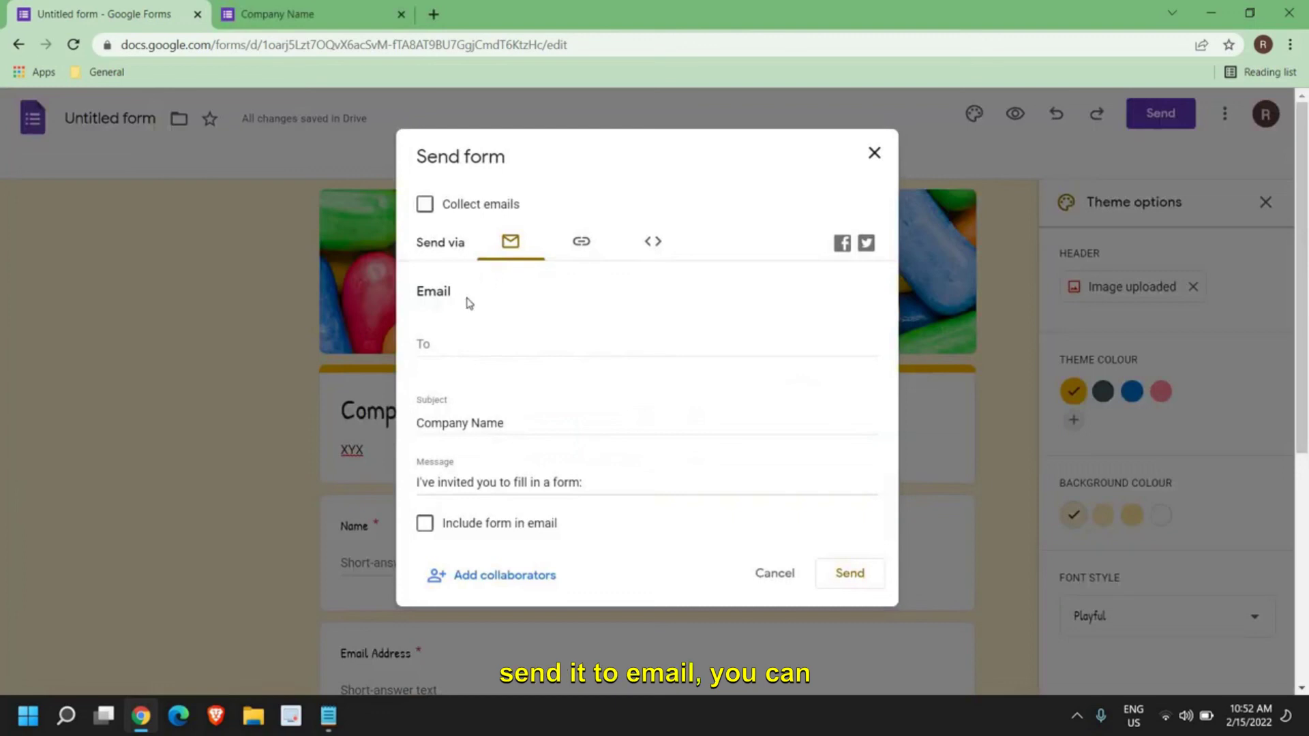
pyautogui.click(574, 254)
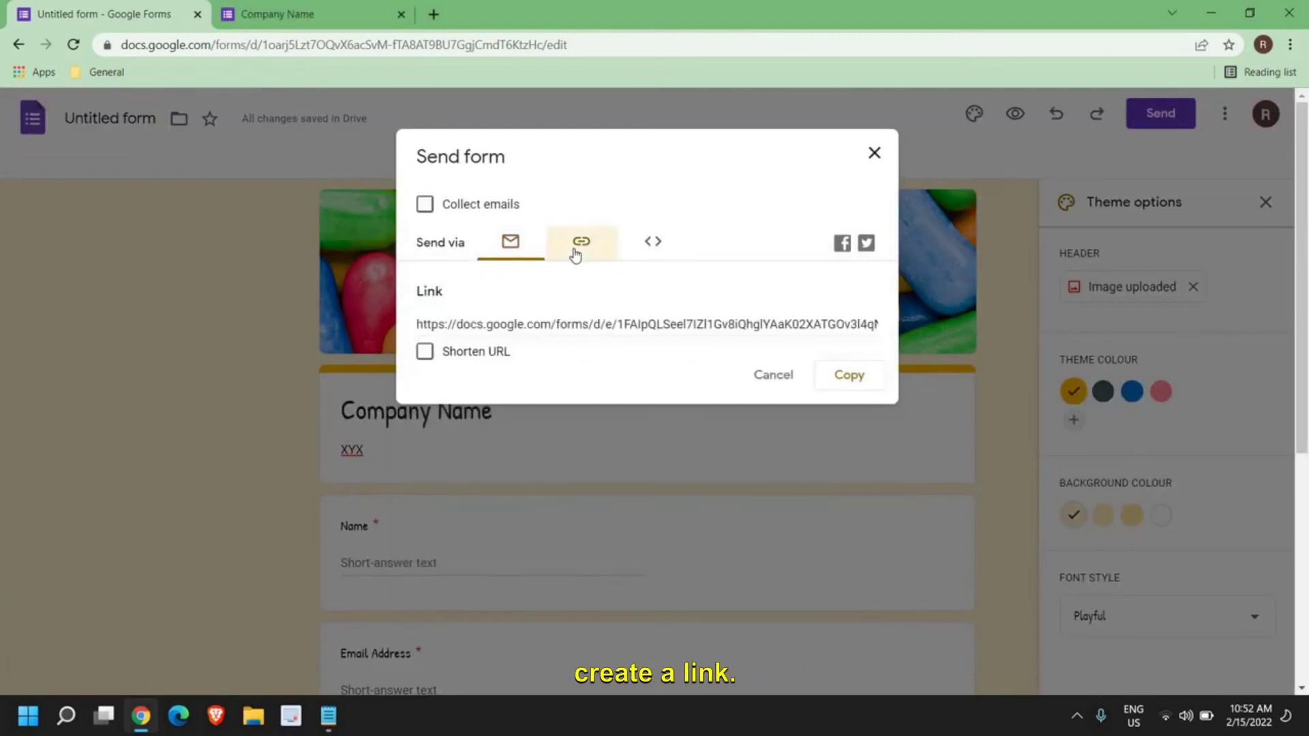
pyautogui.click(543, 327)
pyautogui.click(511, 243)
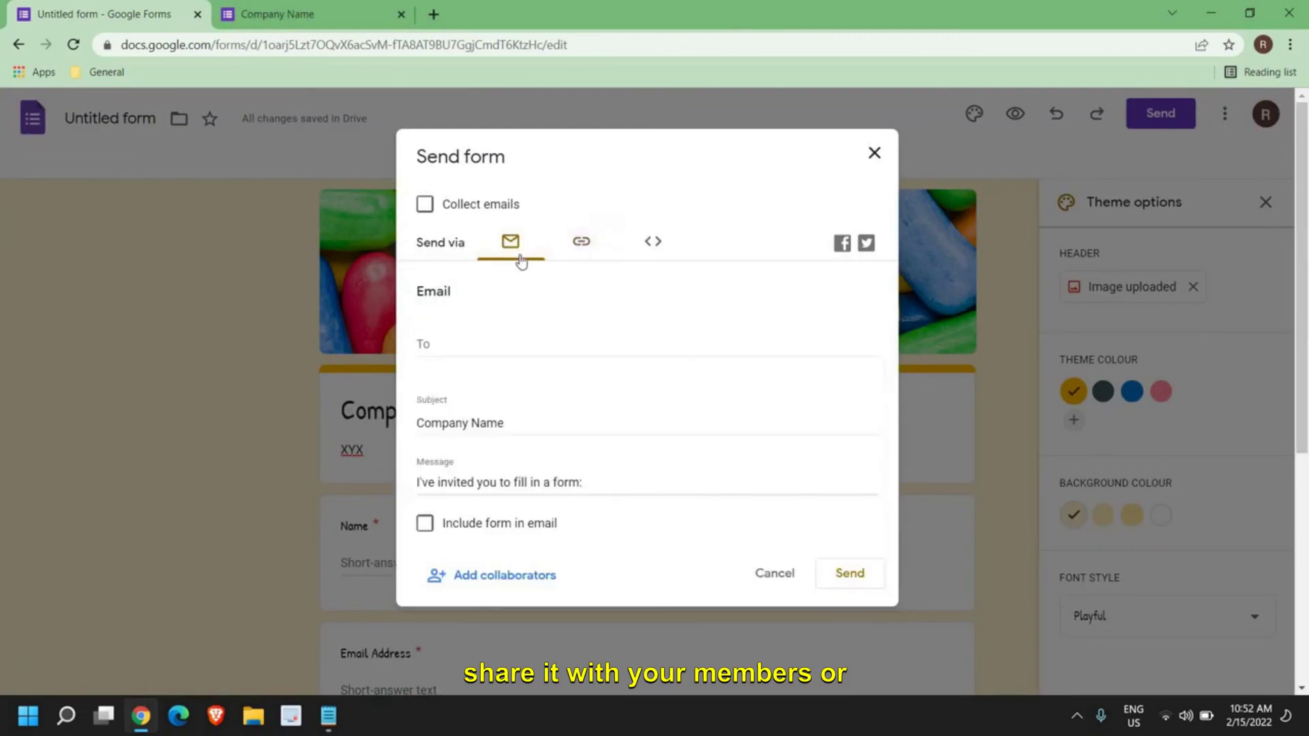
pyautogui.scroll(-4, 516, 459)
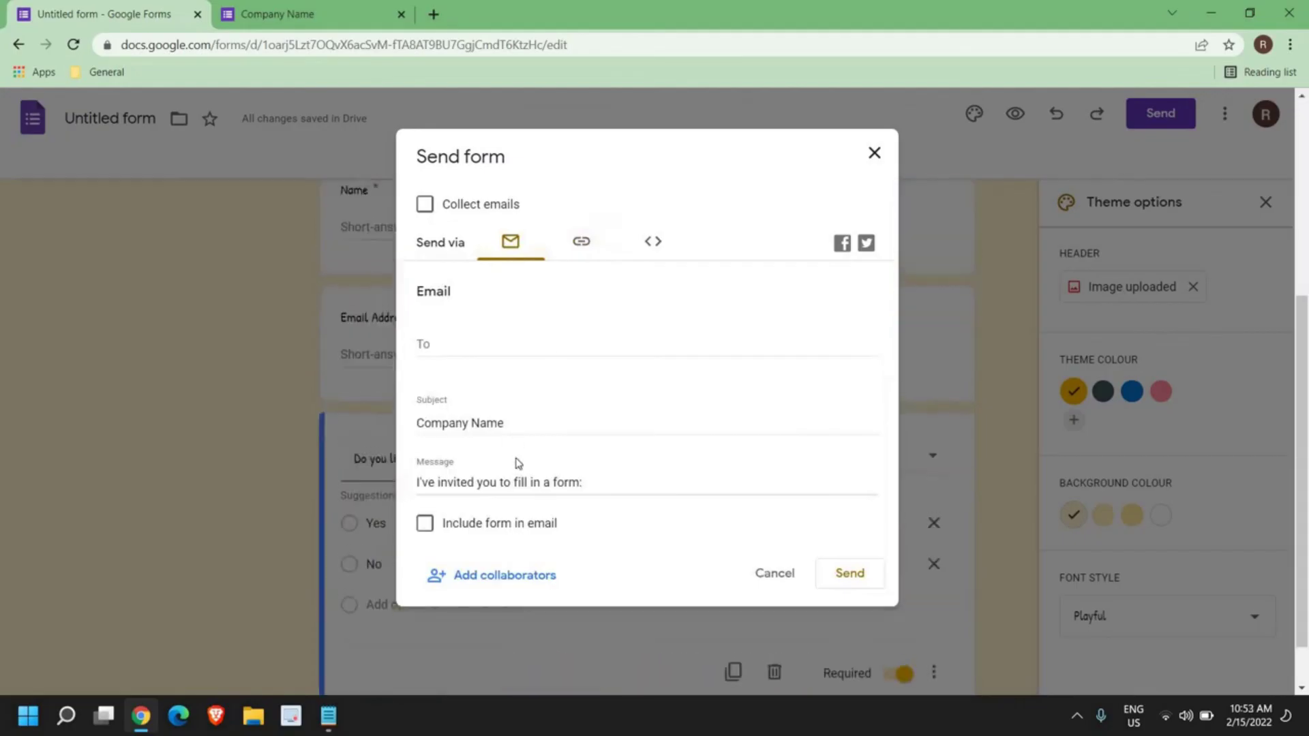
pyautogui.scroll(4, 441, 262)
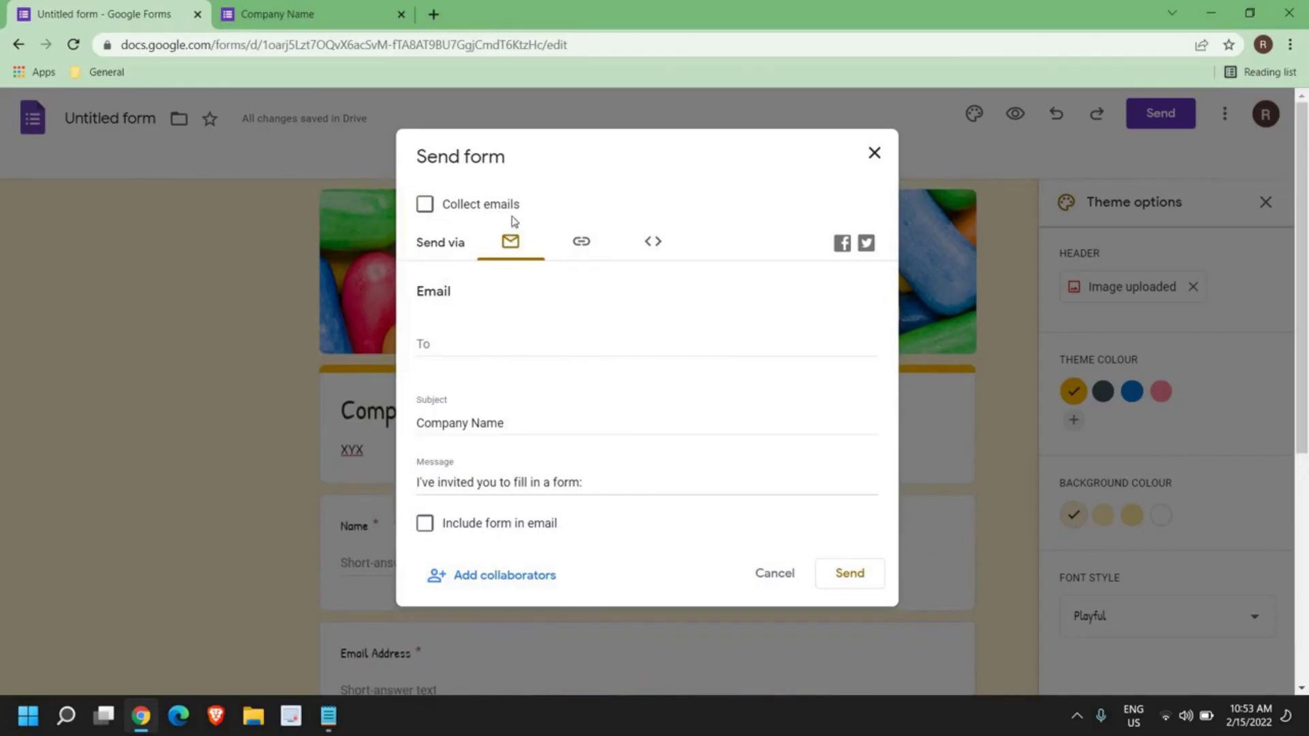
pyautogui.click(581, 241)
pyautogui.click(680, 327)
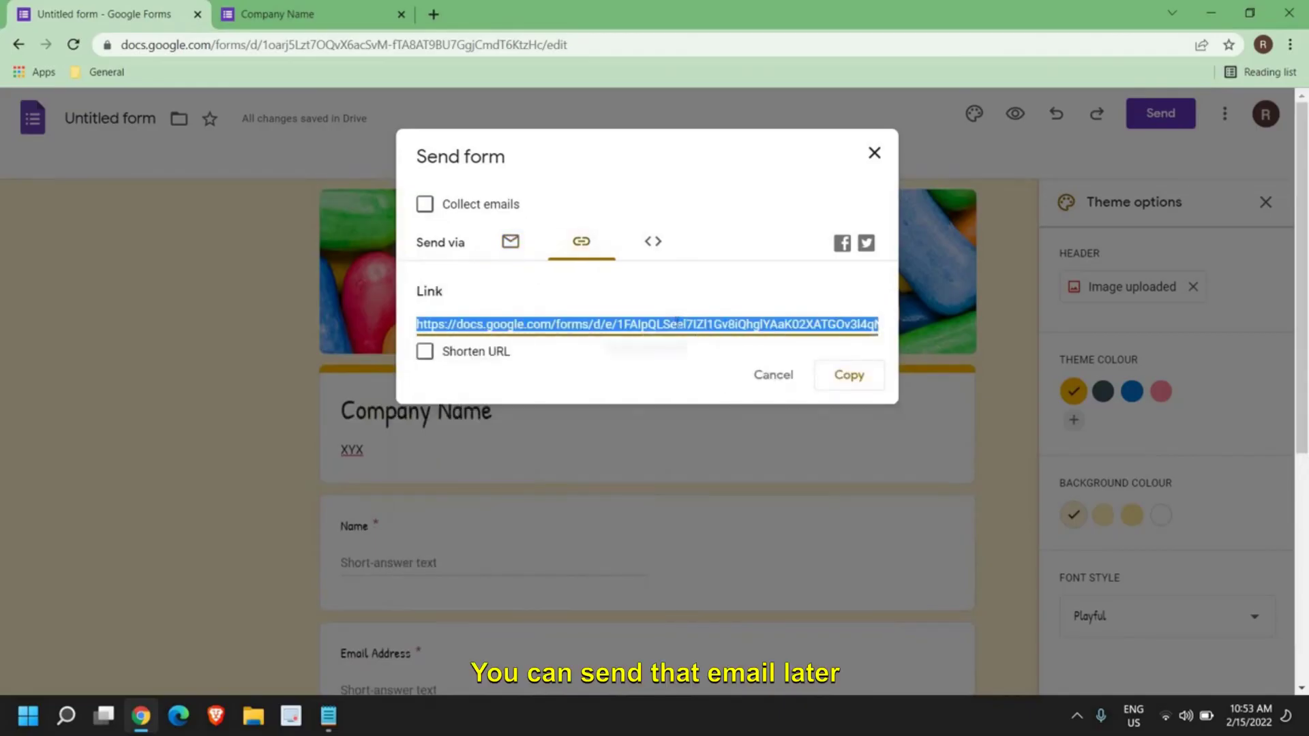
# Close the Send form dialog to return to the Company Name Questions editor
pyautogui.click(638, 467)
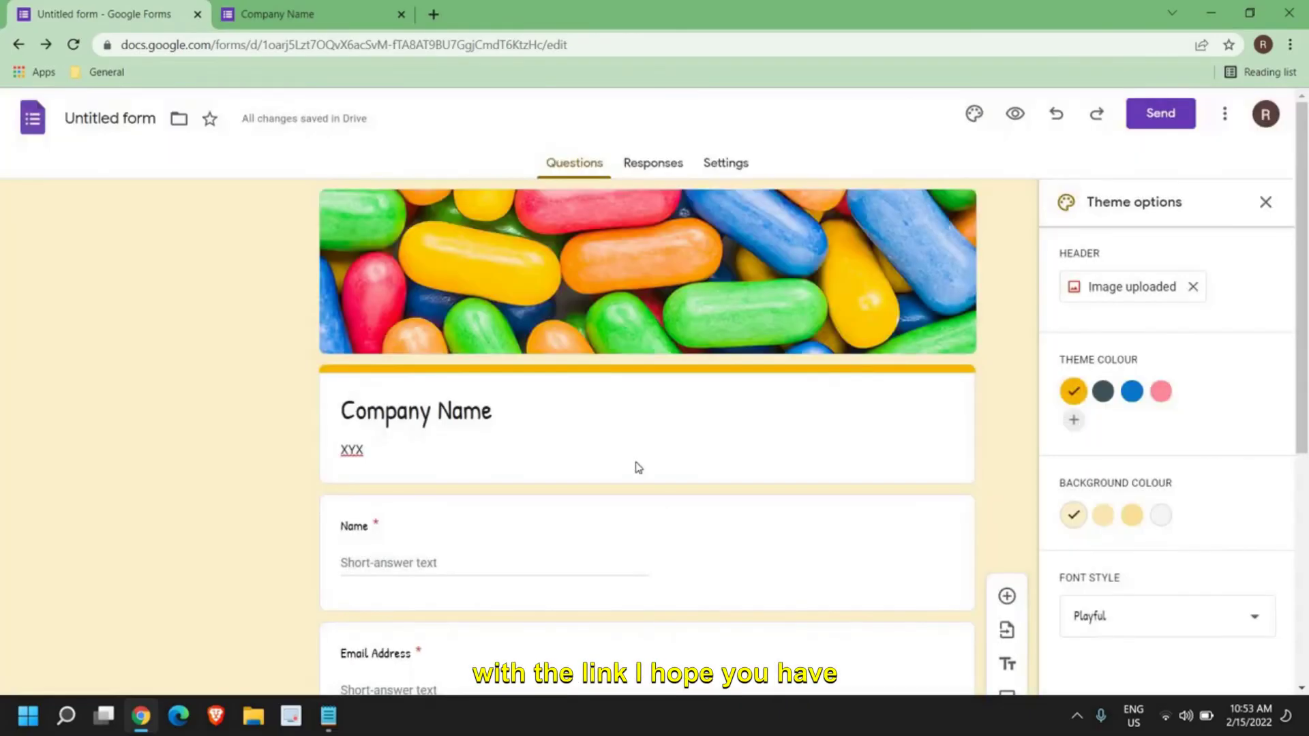